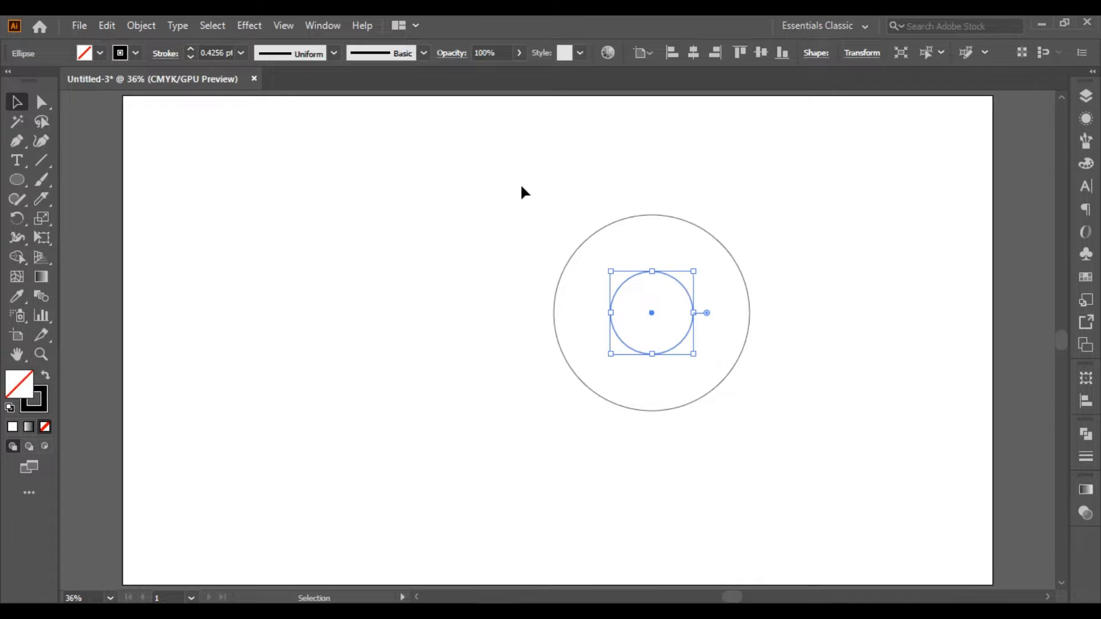
Step: Select the two concentric circles and make a blend between them
drag(520, 186, 679, 428)
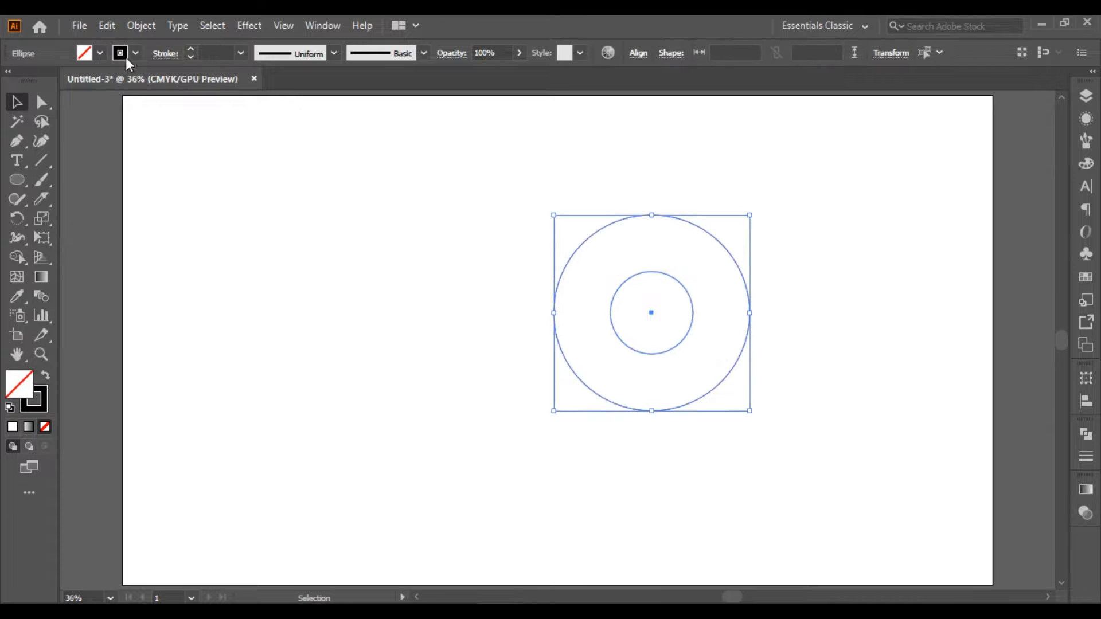
click(132, 26)
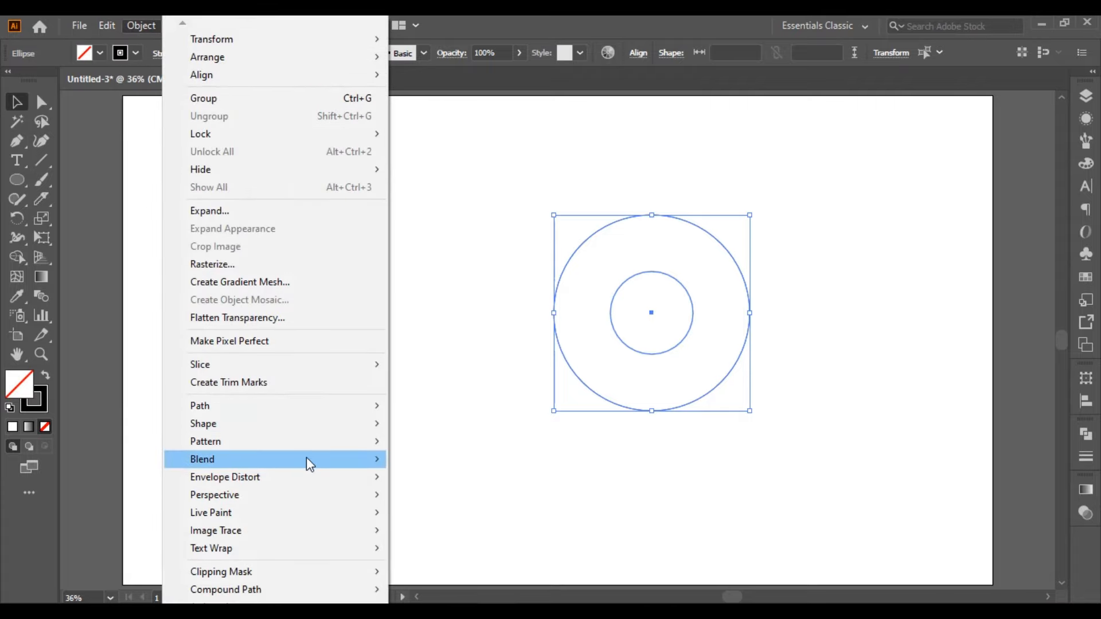
mouse_move(356, 463)
click(449, 459)
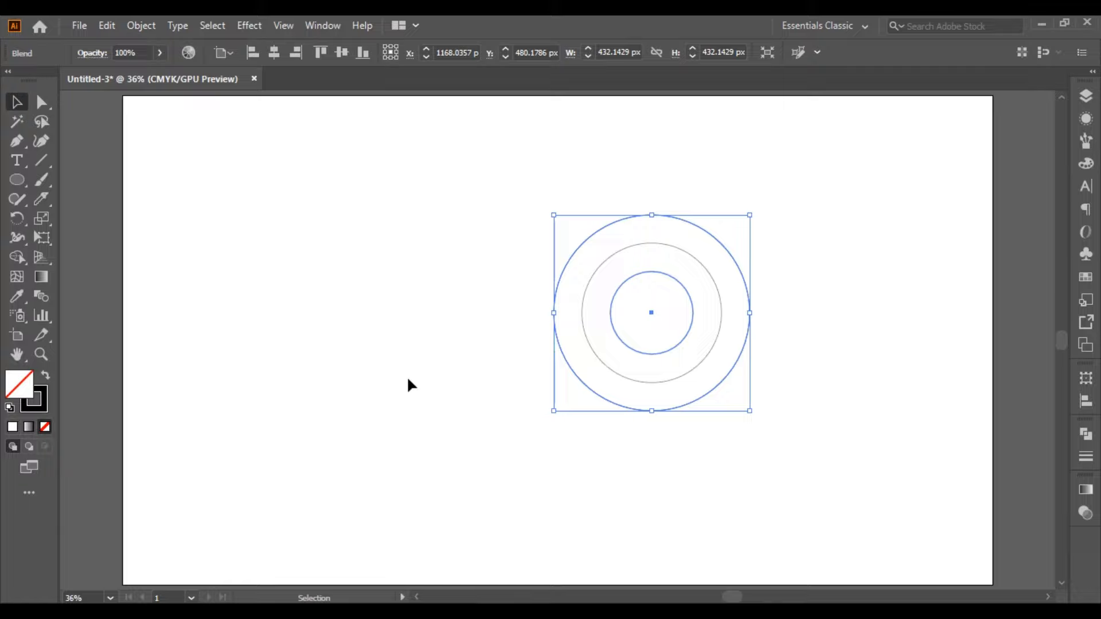
Step: Set the blend spacing of the concentric circles to Specified Steps with a value of 2, with the preview turned on
click(141, 25)
mouse_move(284, 459)
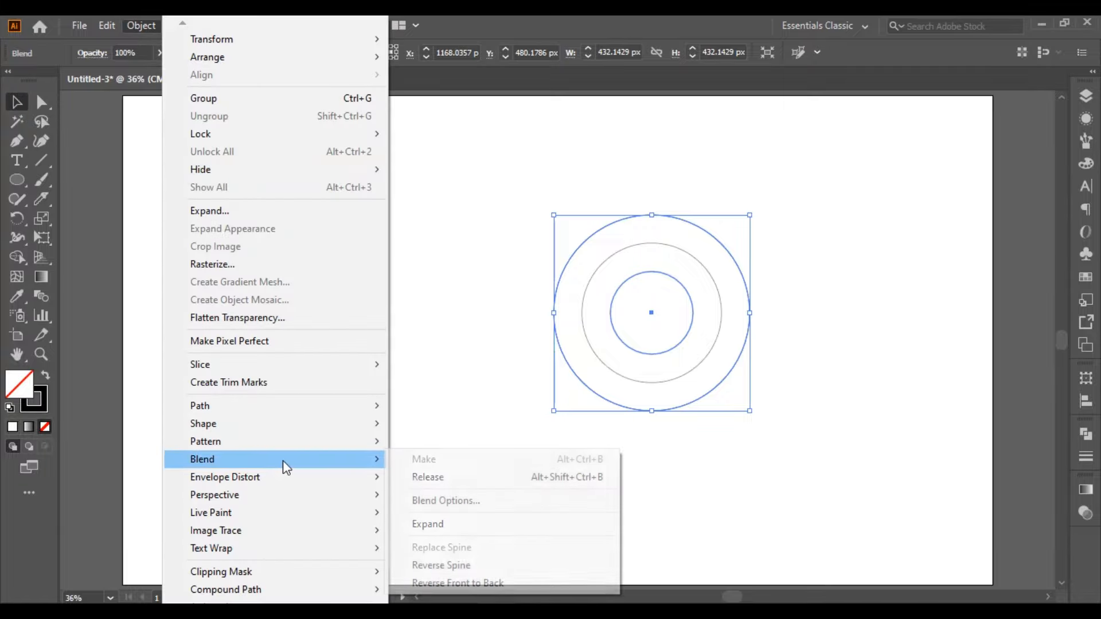
click(446, 500)
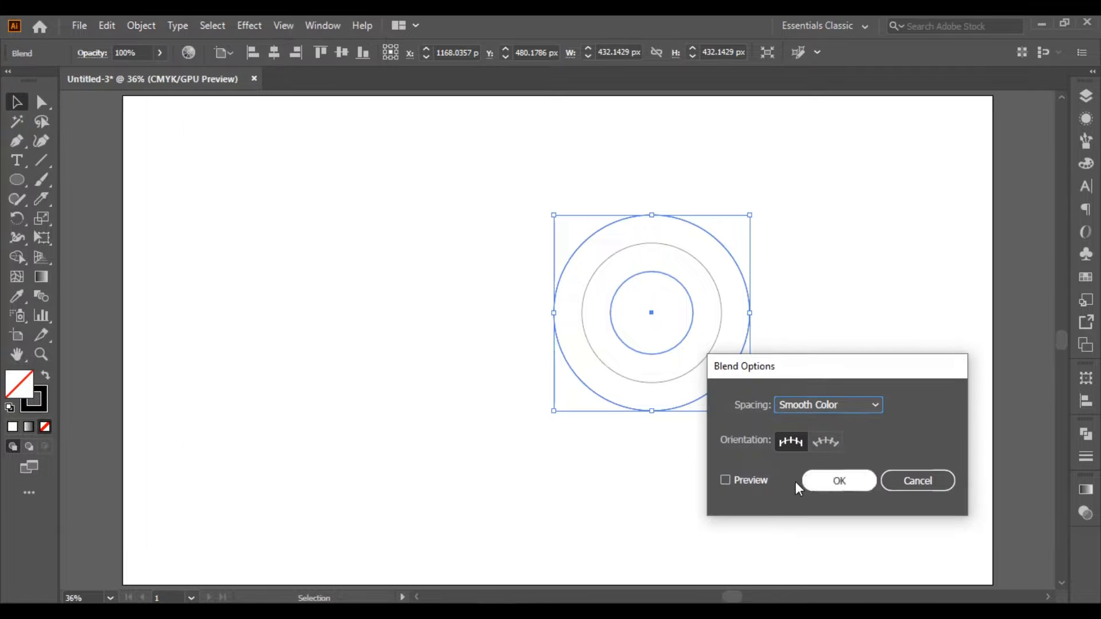
click(763, 483)
click(871, 403)
click(852, 438)
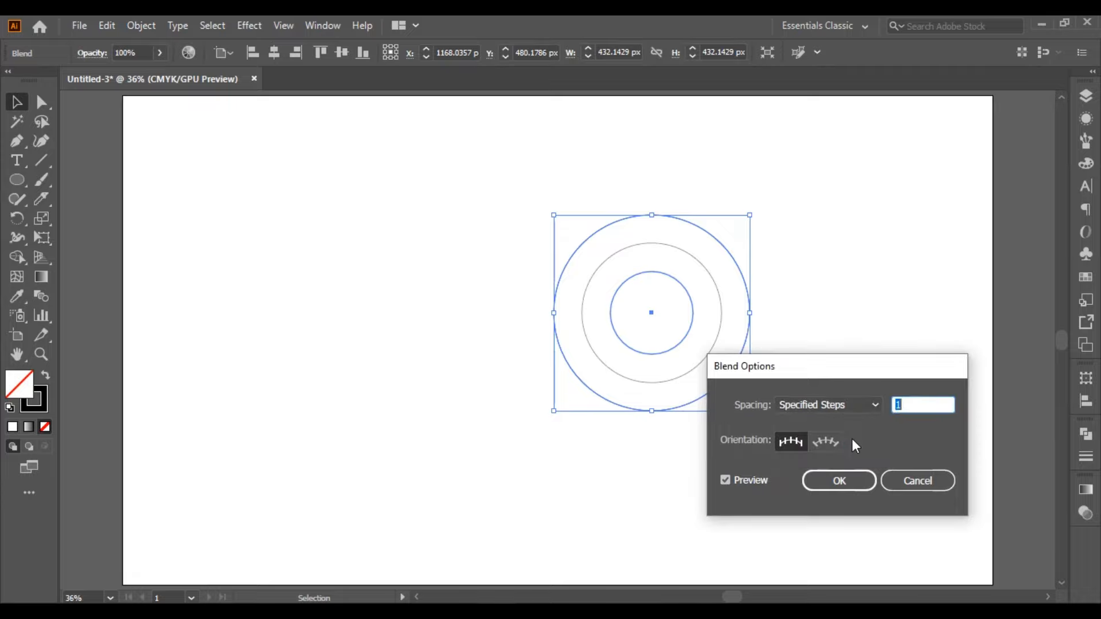
key(Up)
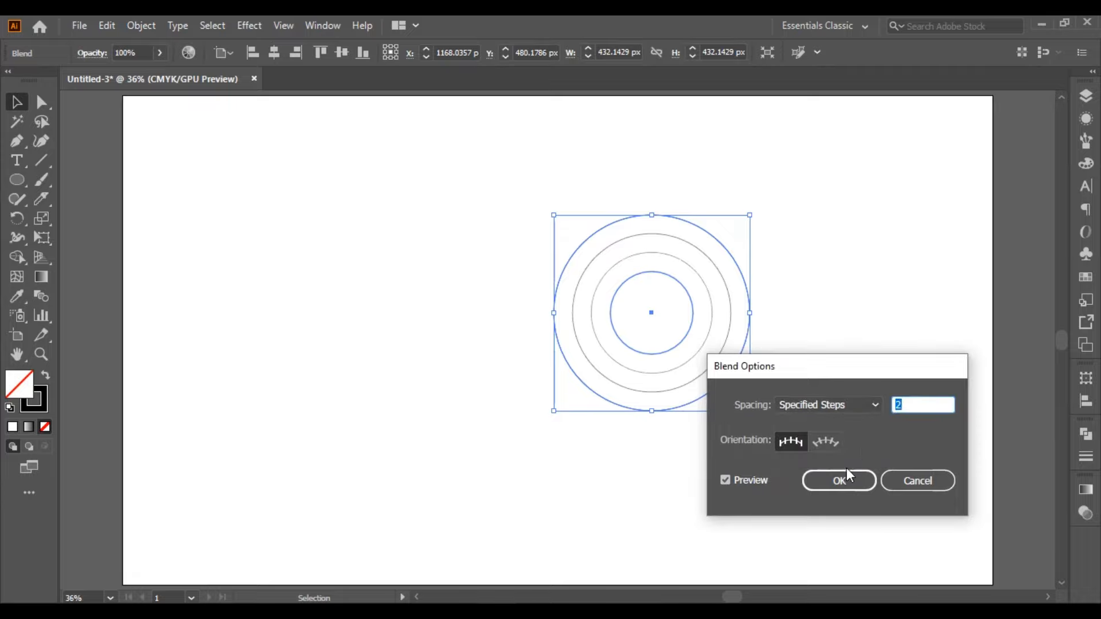
click(829, 488)
click(555, 431)
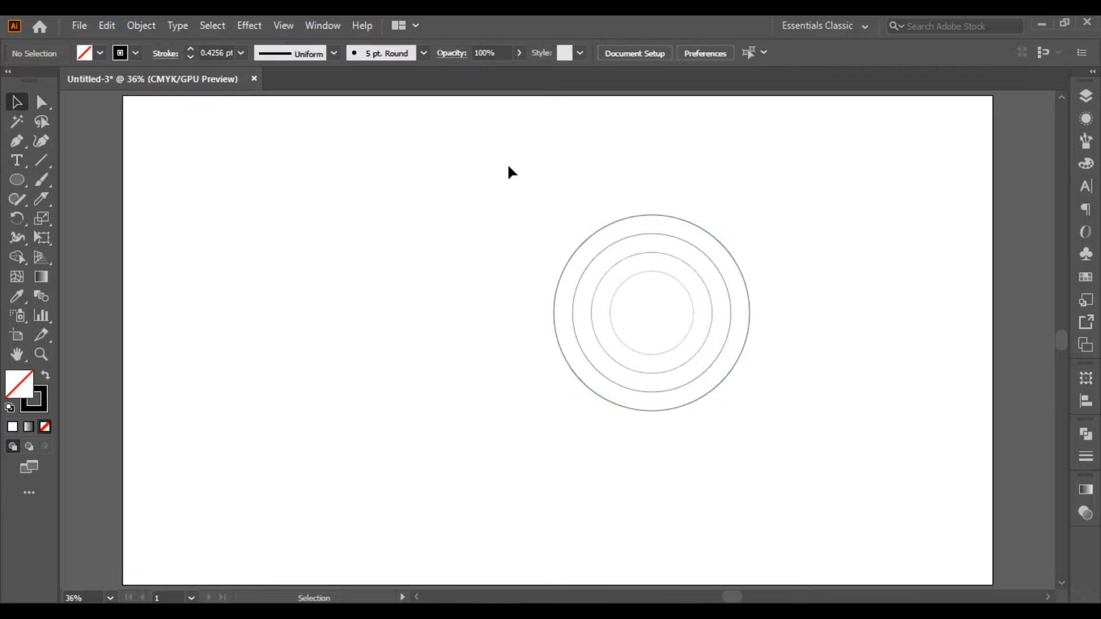
Step: Expand the blended circles into separate paths, with Object and Stroke included and Fill left out
drag(508, 166, 730, 486)
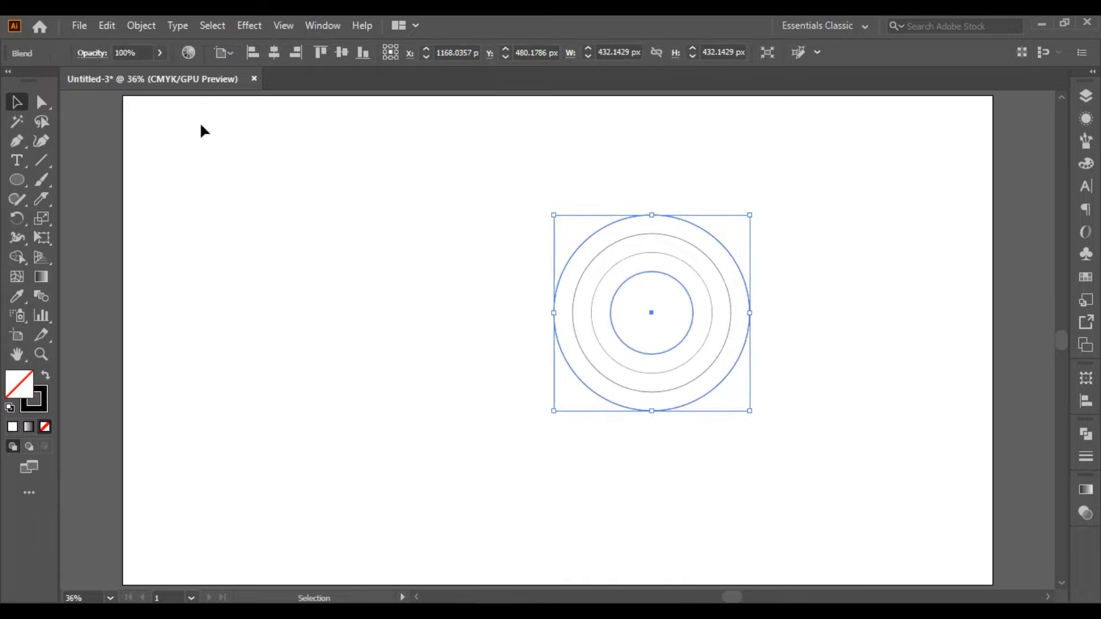
click(600, 242)
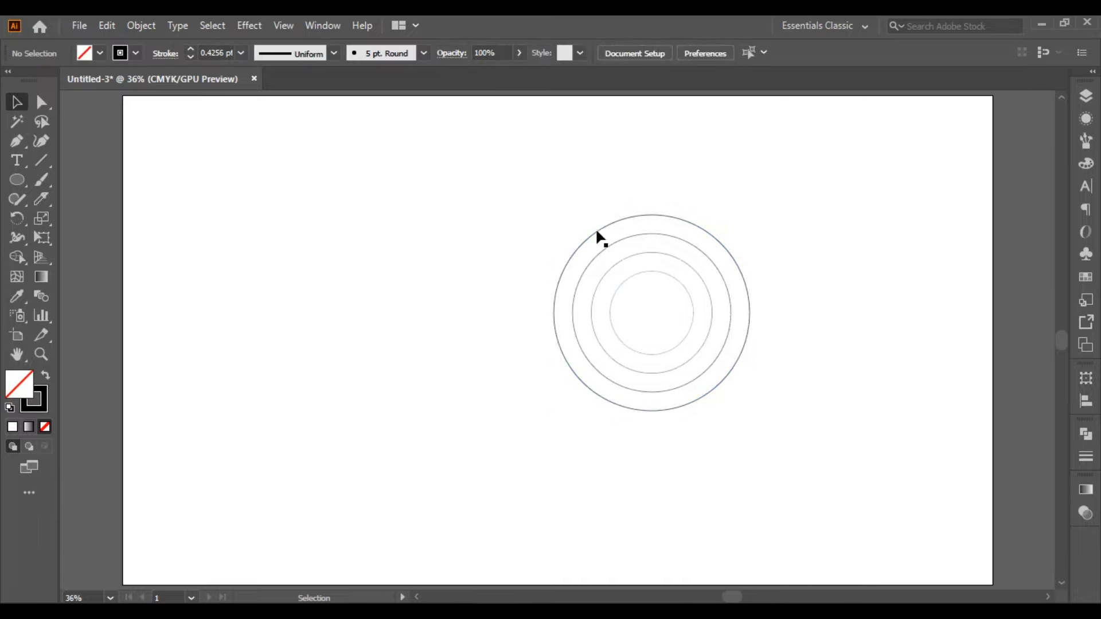
drag(628, 312, 628, 312)
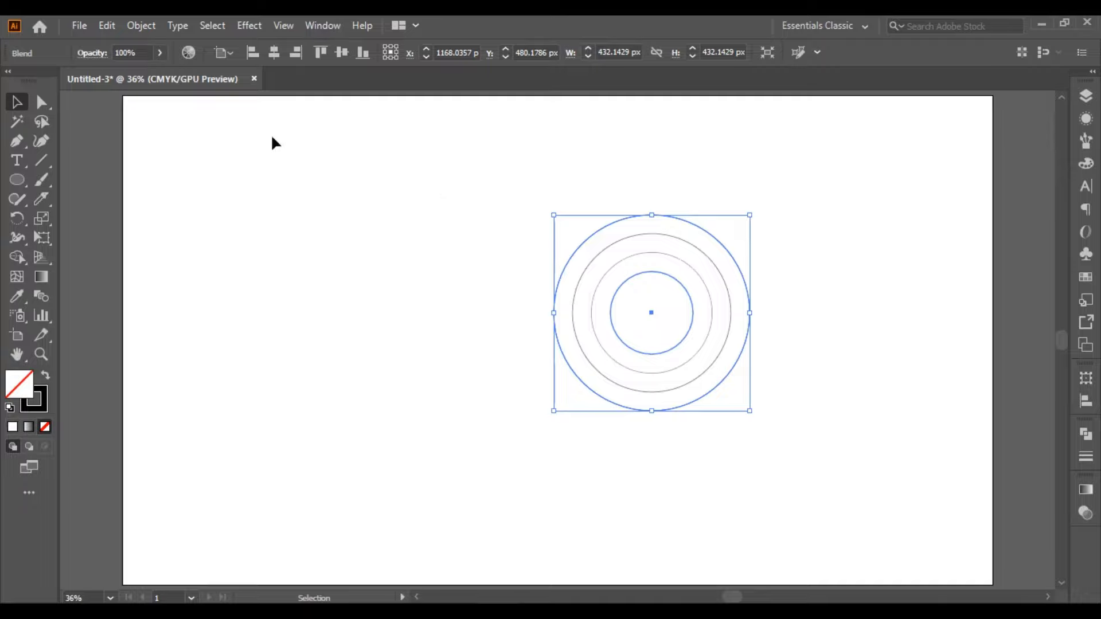
click(141, 25)
click(216, 209)
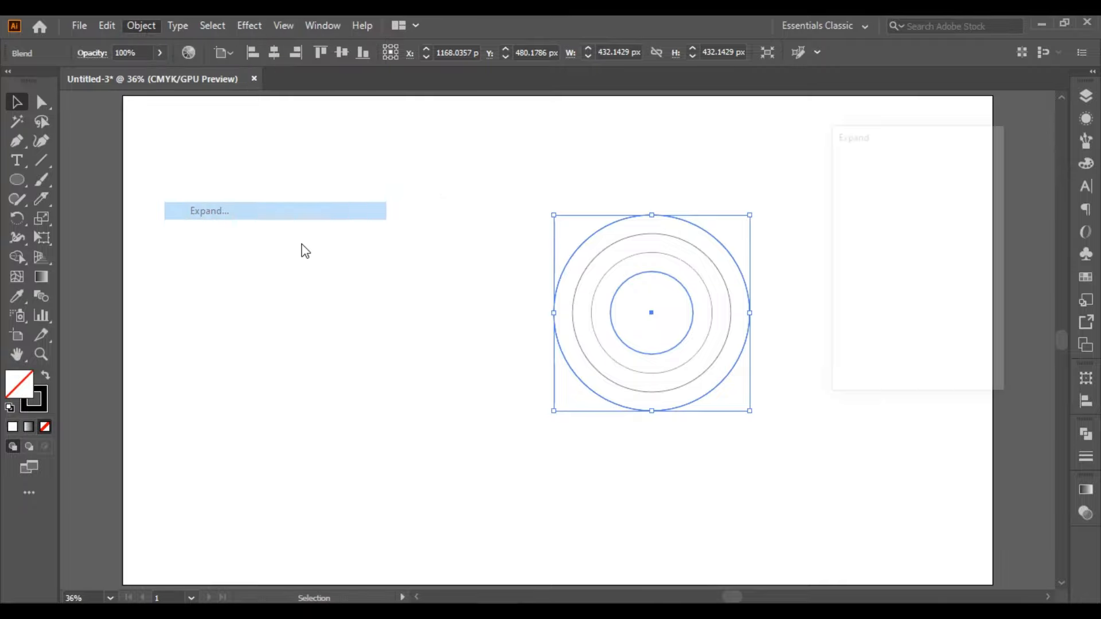
click(856, 211)
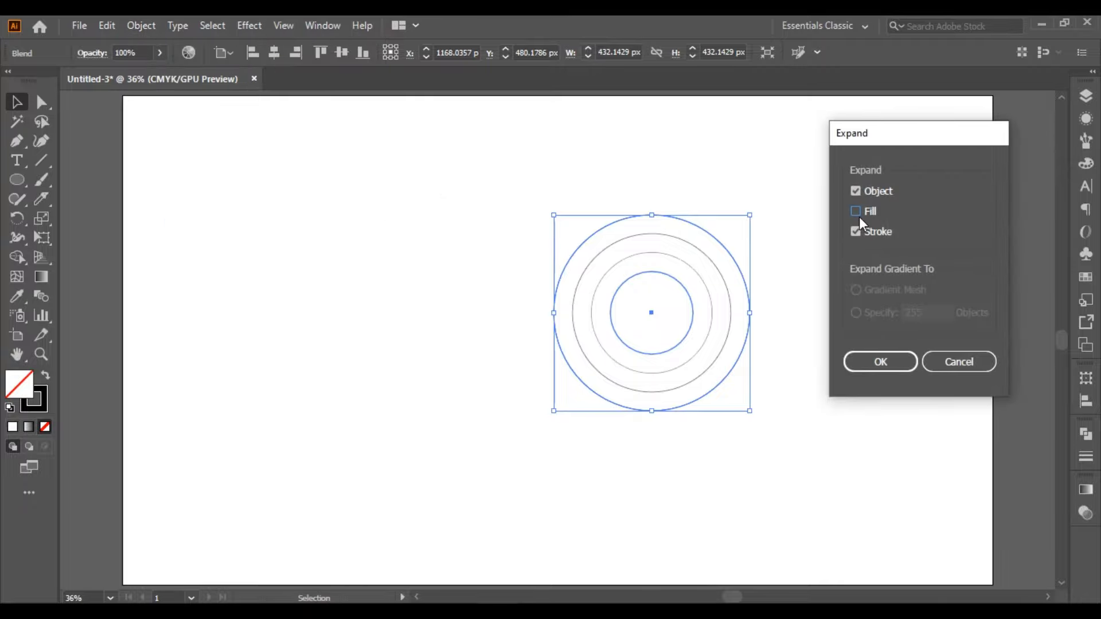
click(877, 361)
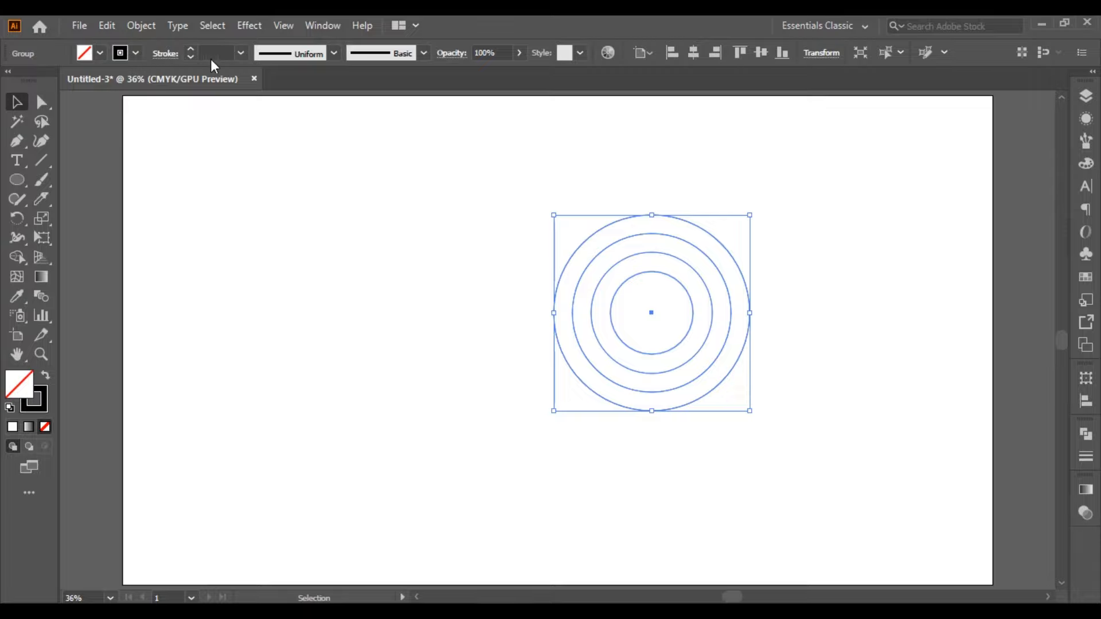
Step: Set the stroke of all four concentric circles to 1 pt and ungroup them
click(241, 53)
click(261, 123)
right_click(630, 263)
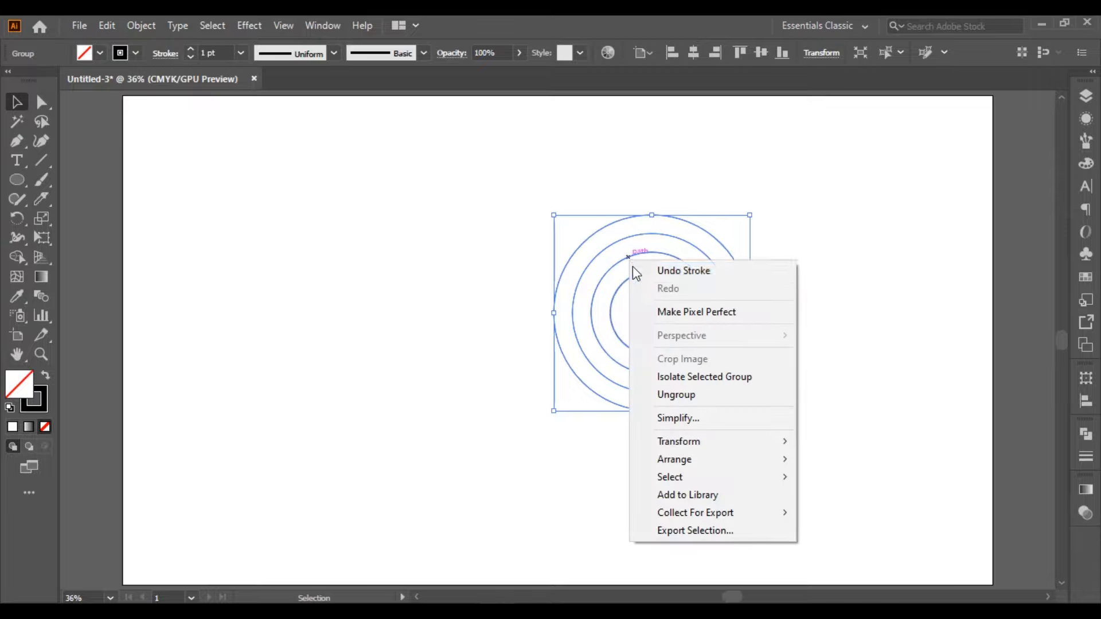
click(682, 395)
click(668, 208)
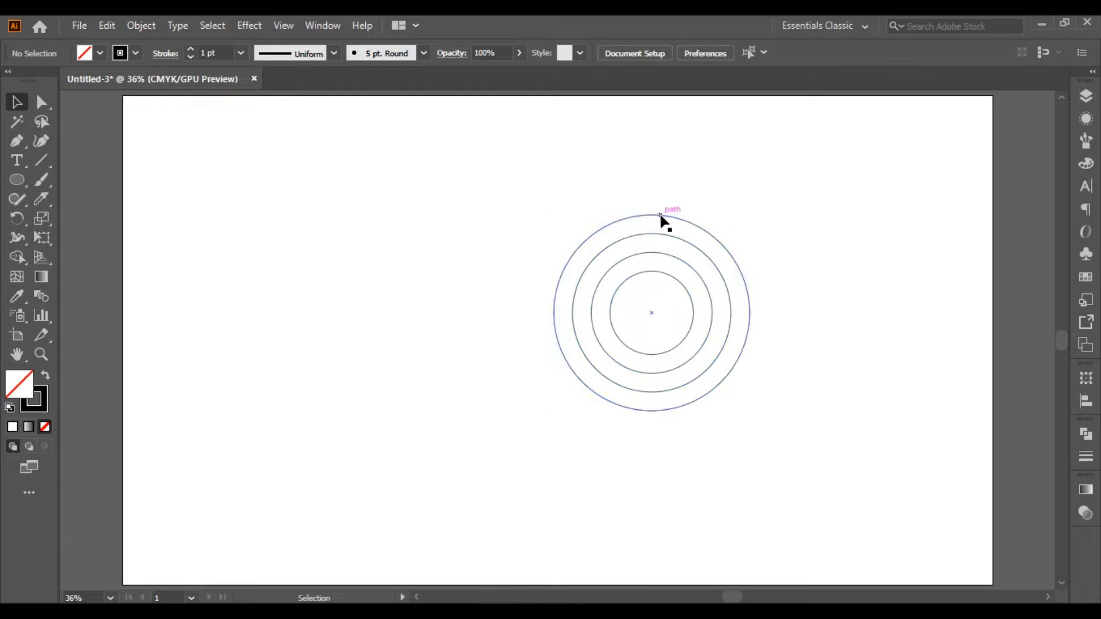
Step: Duplicate the outermost circle, shrink the copy proportionally to a bit over half size, and place it against the rings' upper-left edge
drag(658, 216, 468, 202)
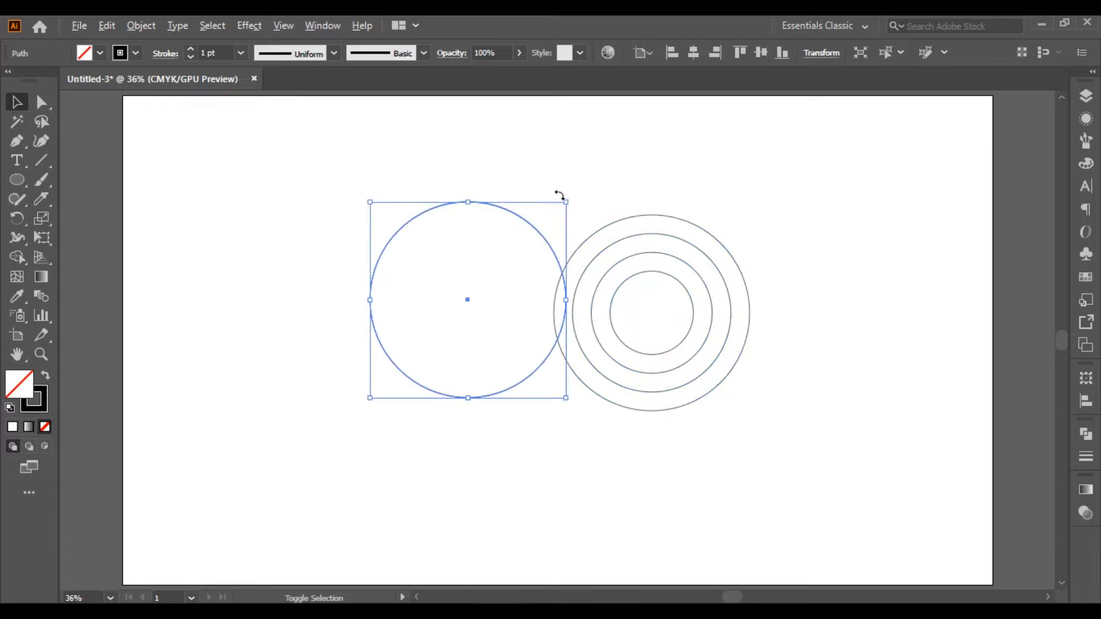
drag(565, 200, 525, 224)
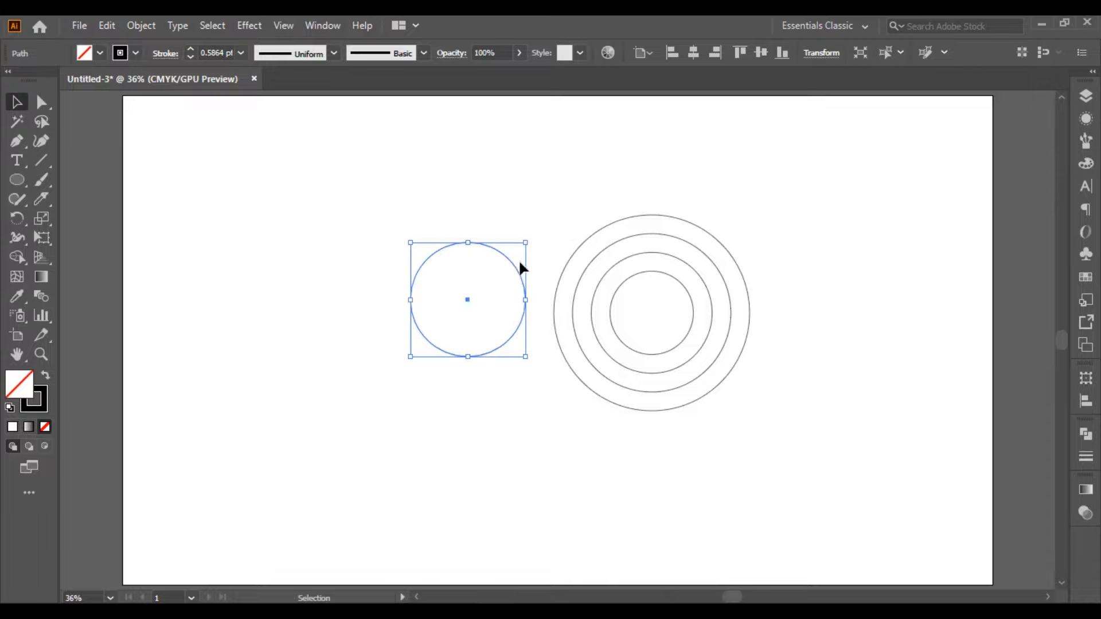
drag(514, 264, 555, 218)
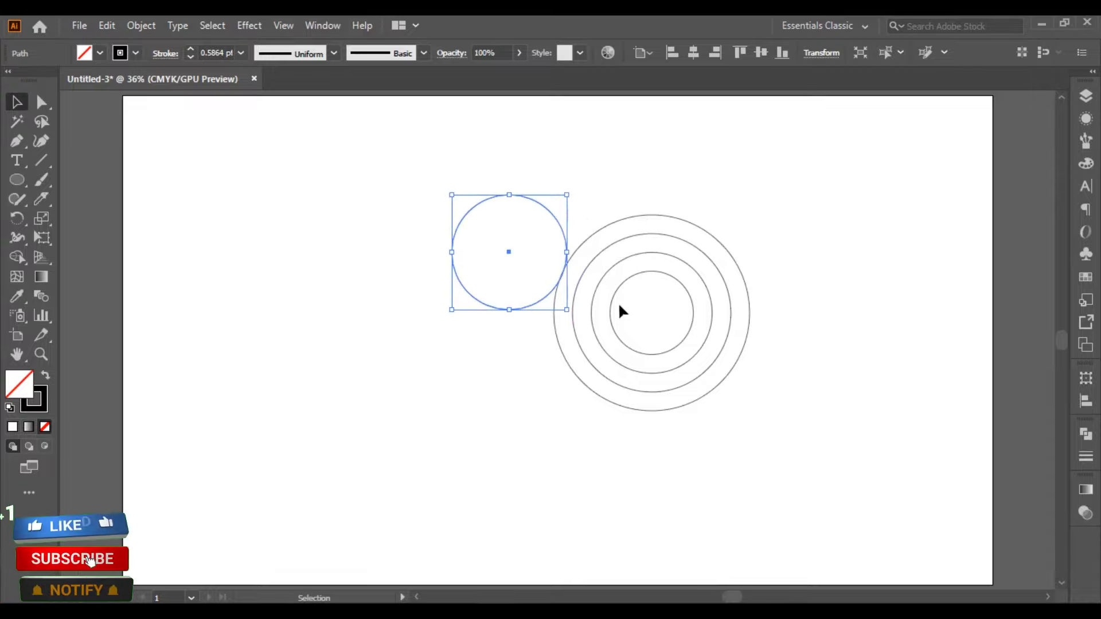
click(518, 373)
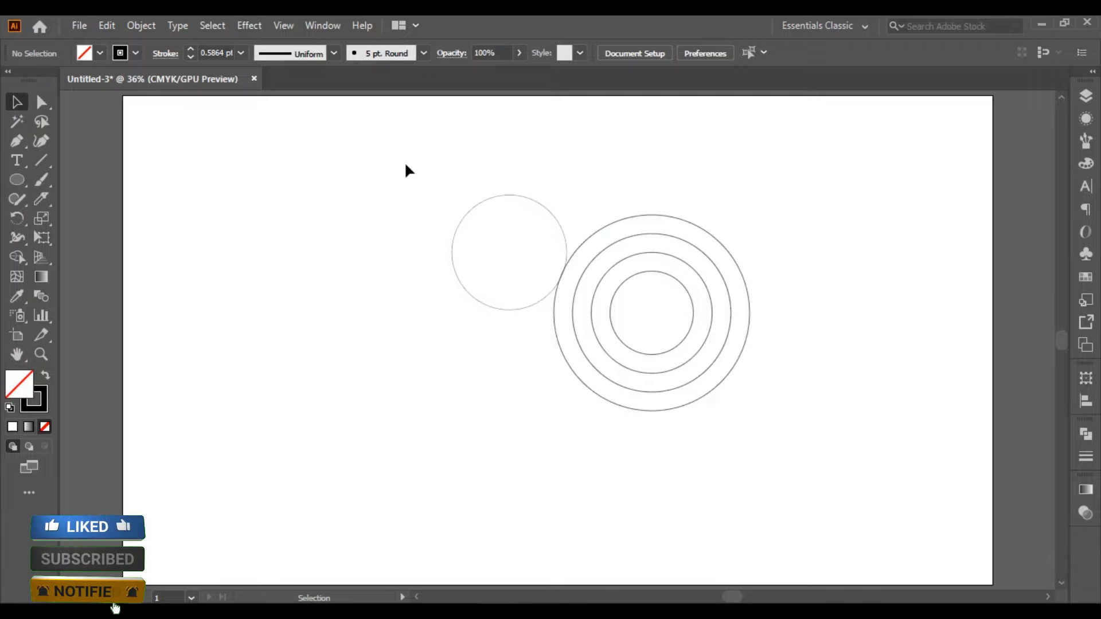
Step: Copy the small upper-left circle in place and enlarge the copy proportionally downward from its top point until it overlaps the concentric rings
click(528, 198)
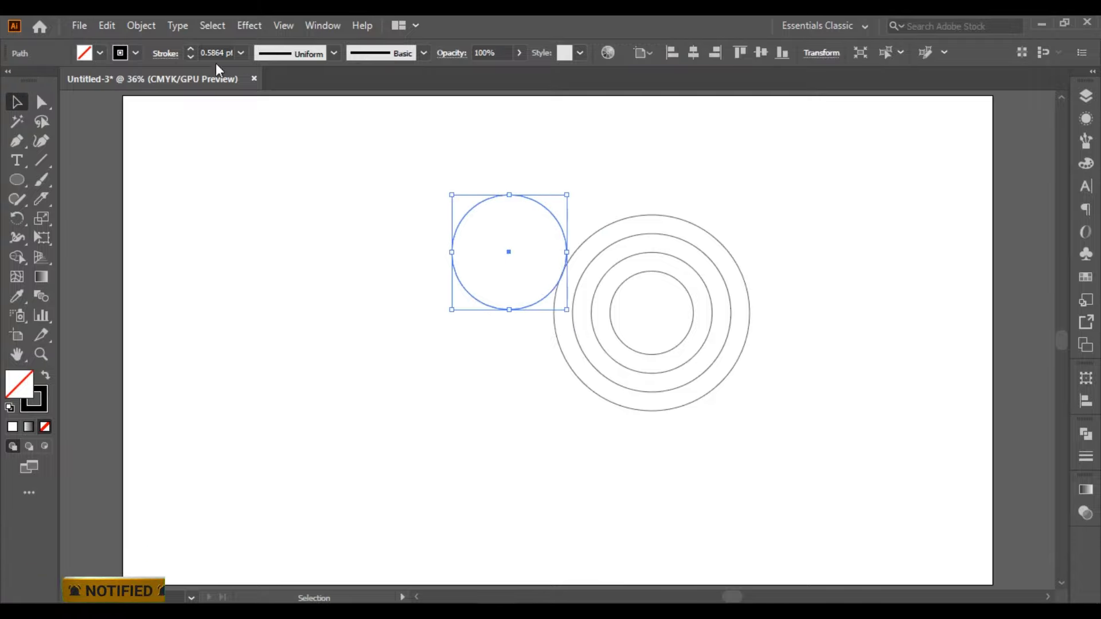
click(107, 25)
click(146, 104)
click(109, 29)
click(161, 139)
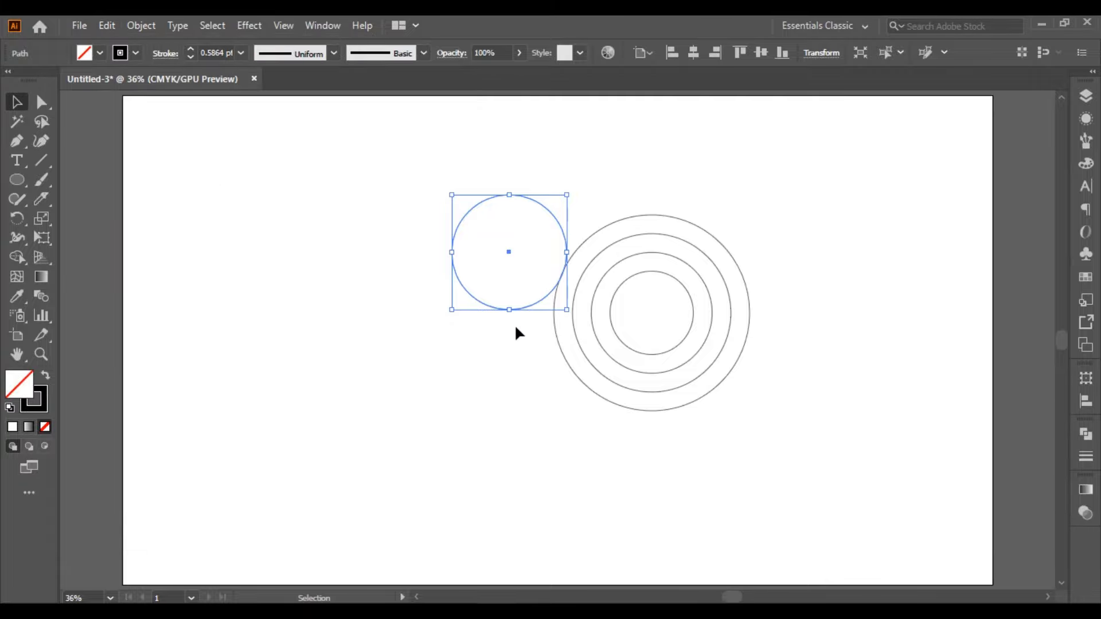
drag(506, 315, 523, 423)
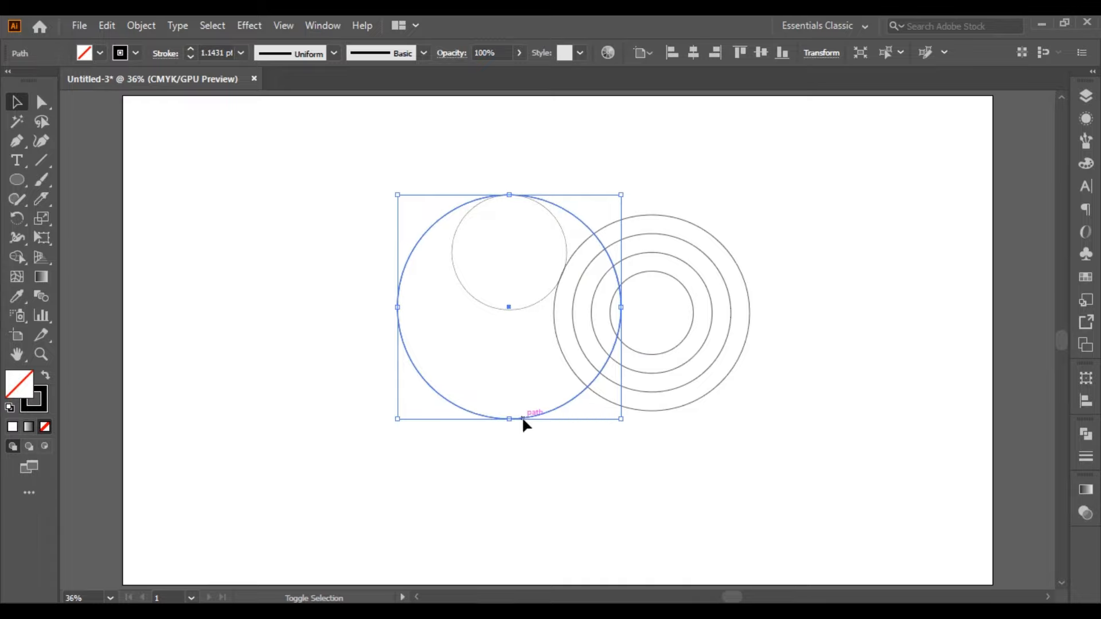
click(683, 458)
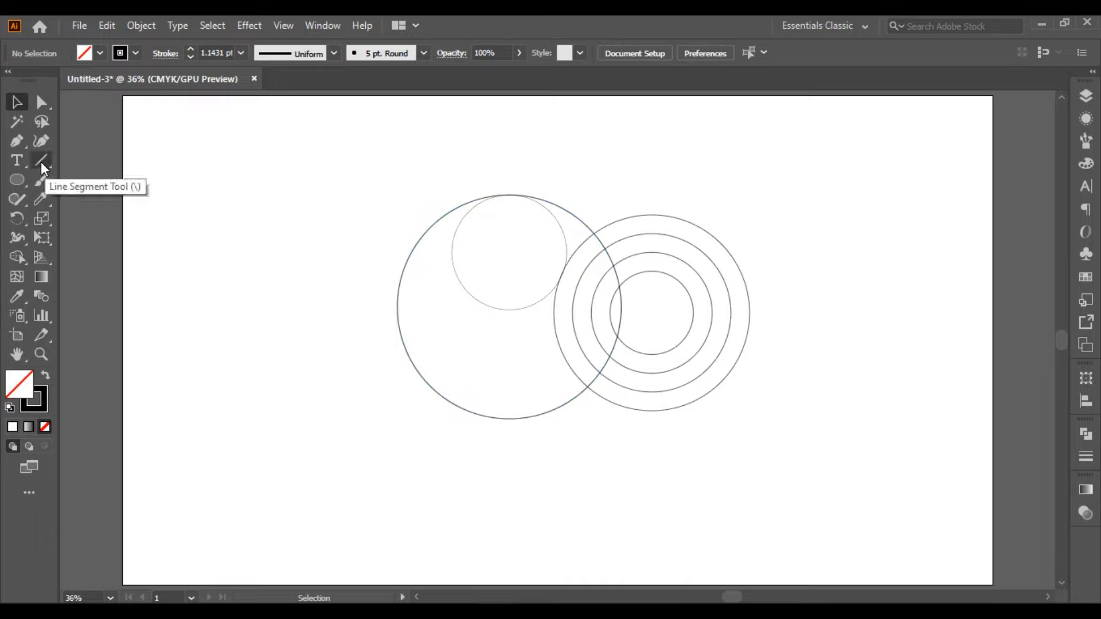
Step: Draw an open straight-line Pen path from right of the rings to their center, down below them, and back up and down as narrow legs
click(17, 140)
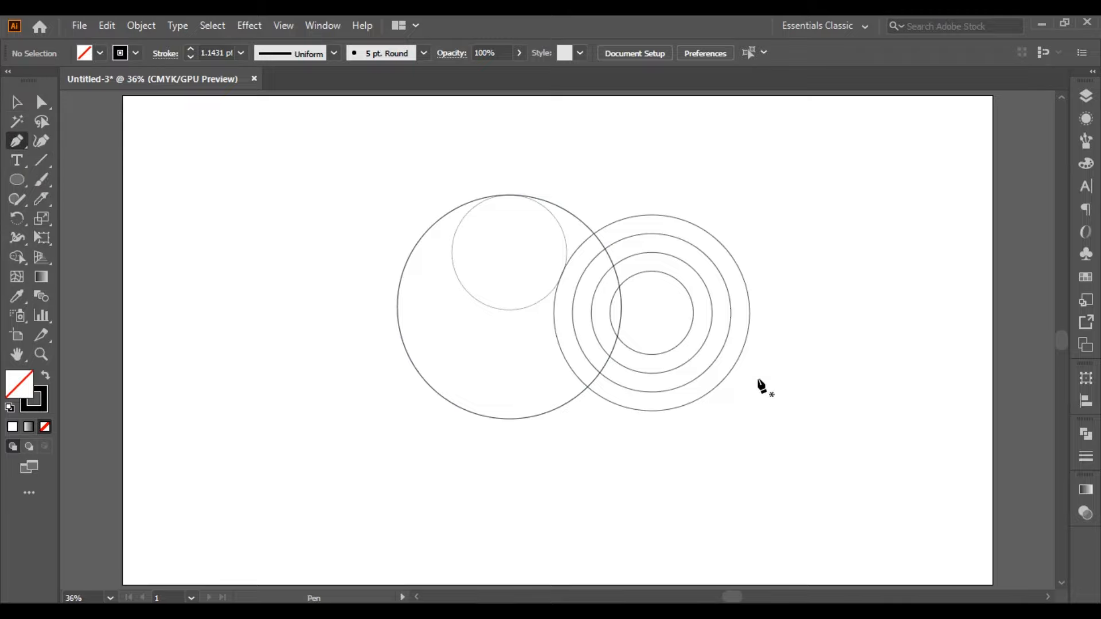
click(756, 348)
click(651, 313)
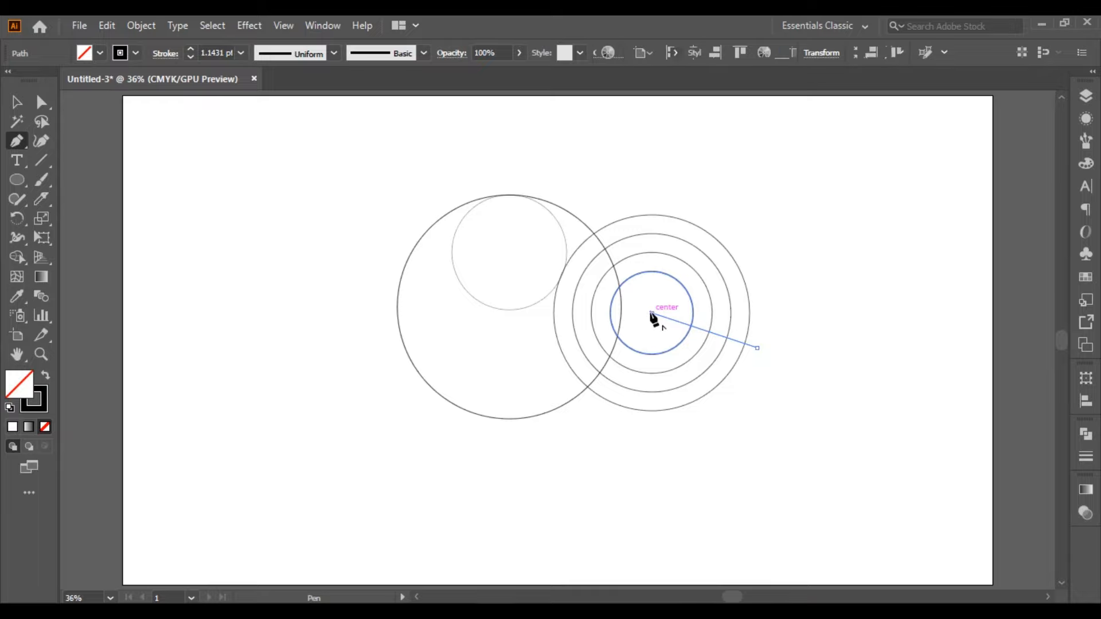
click(633, 440)
click(604, 440)
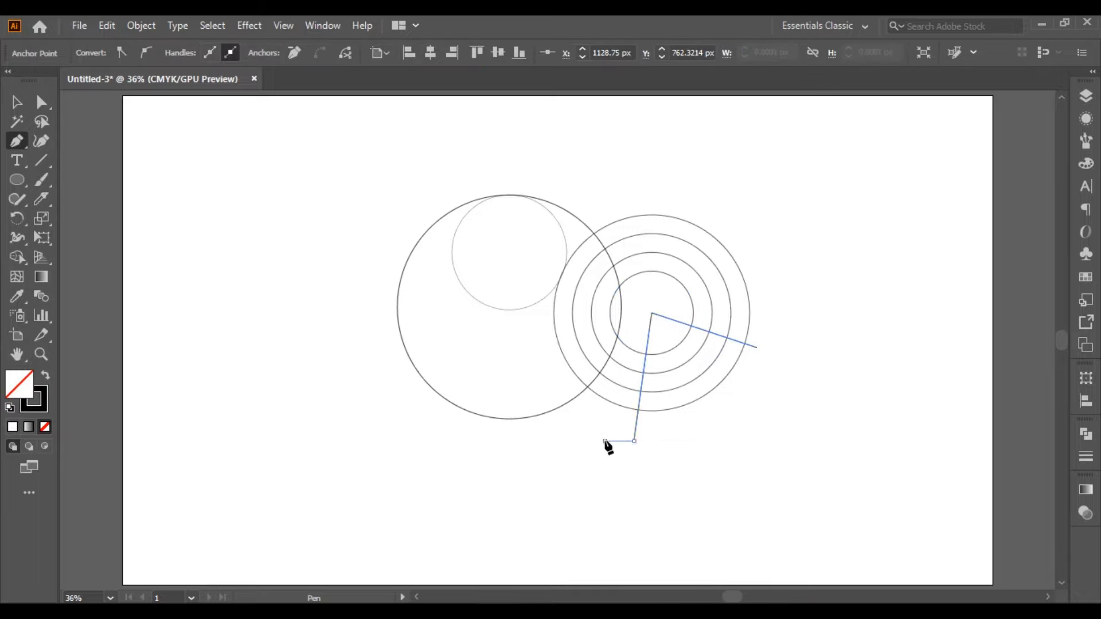
click(614, 343)
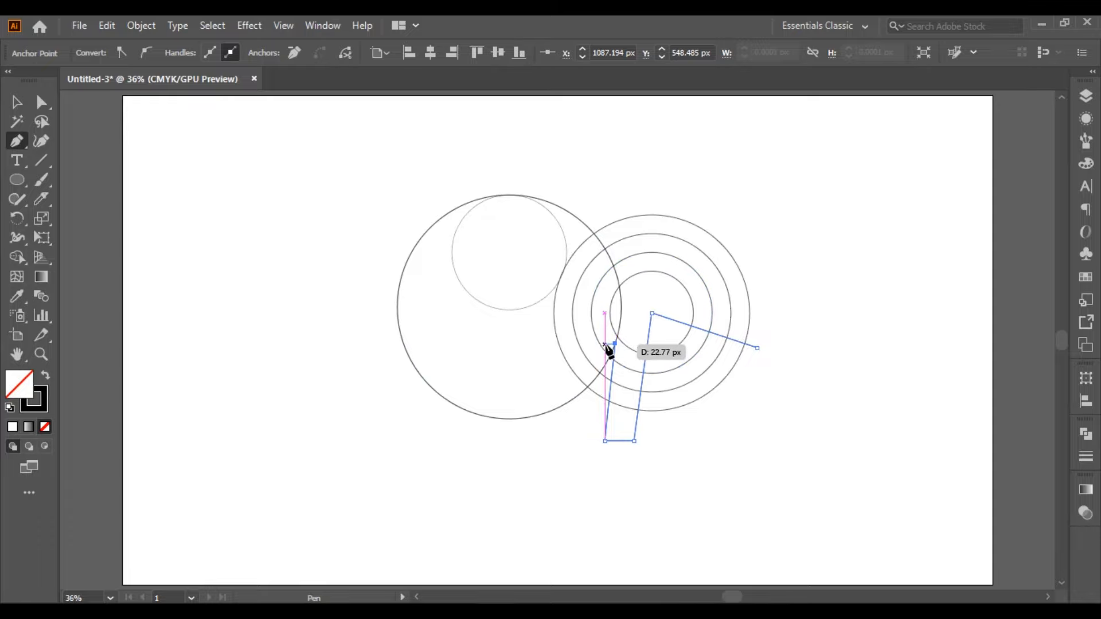
click(605, 344)
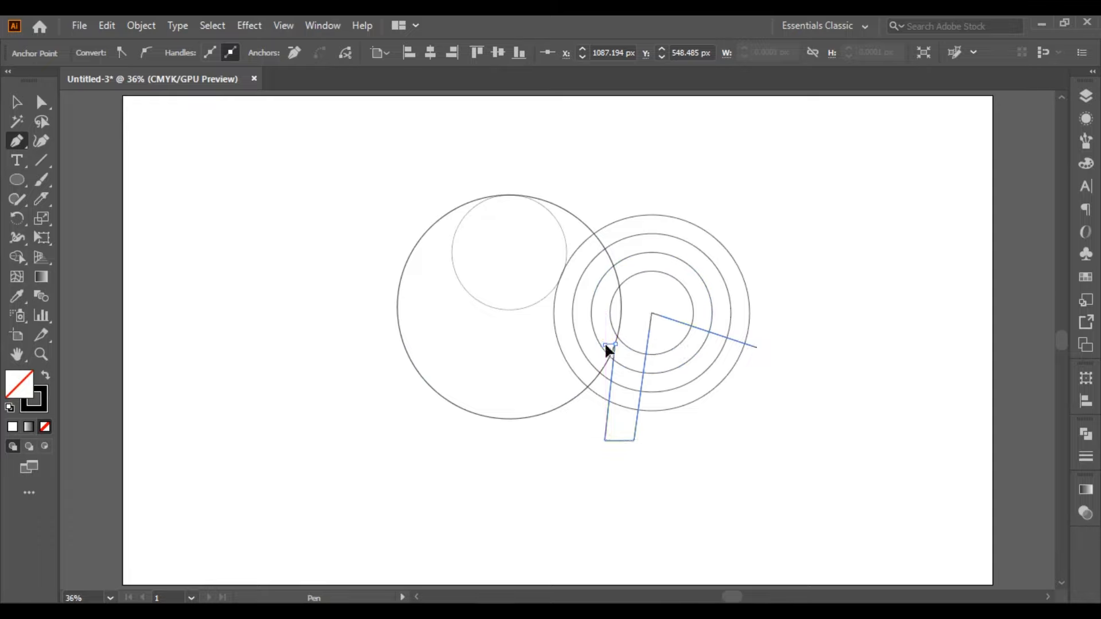
click(595, 440)
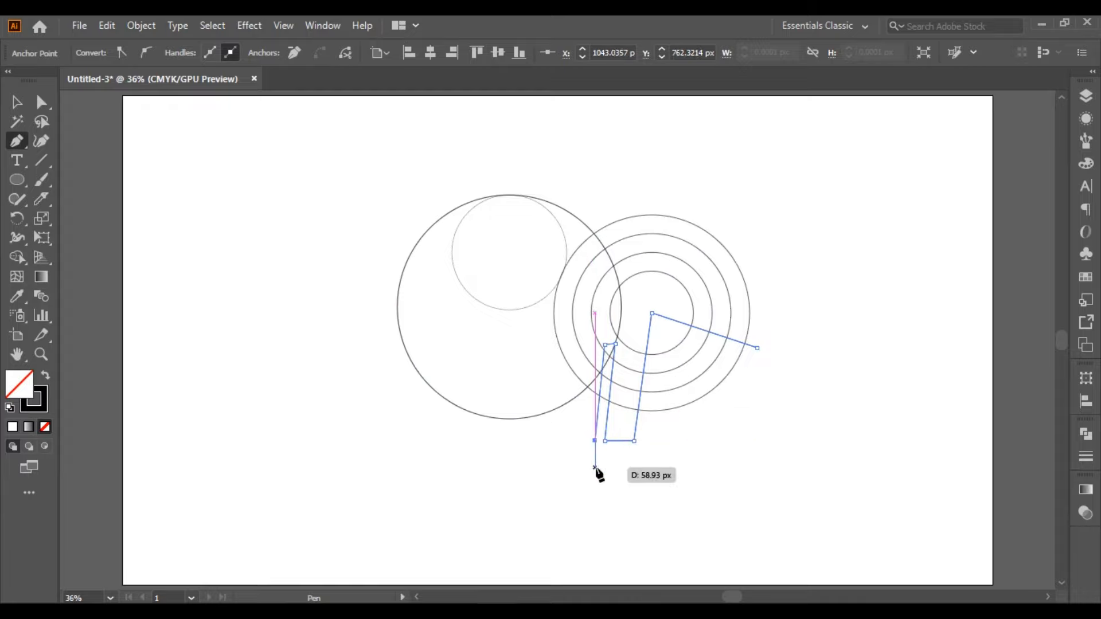
key(Escape)
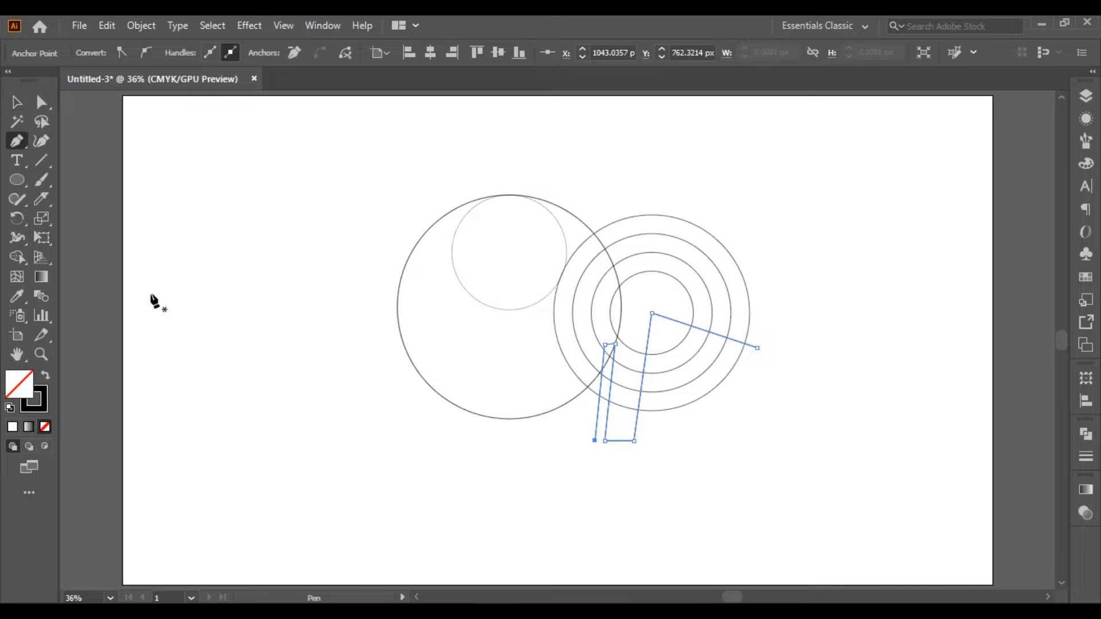
click(420, 474)
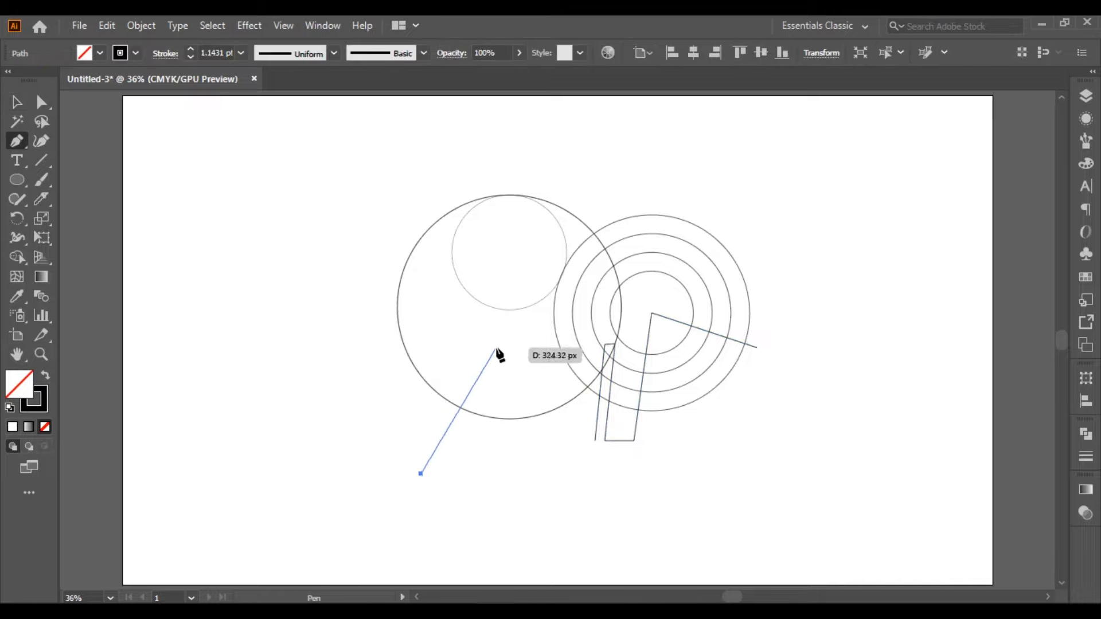
key(ctrl+z)
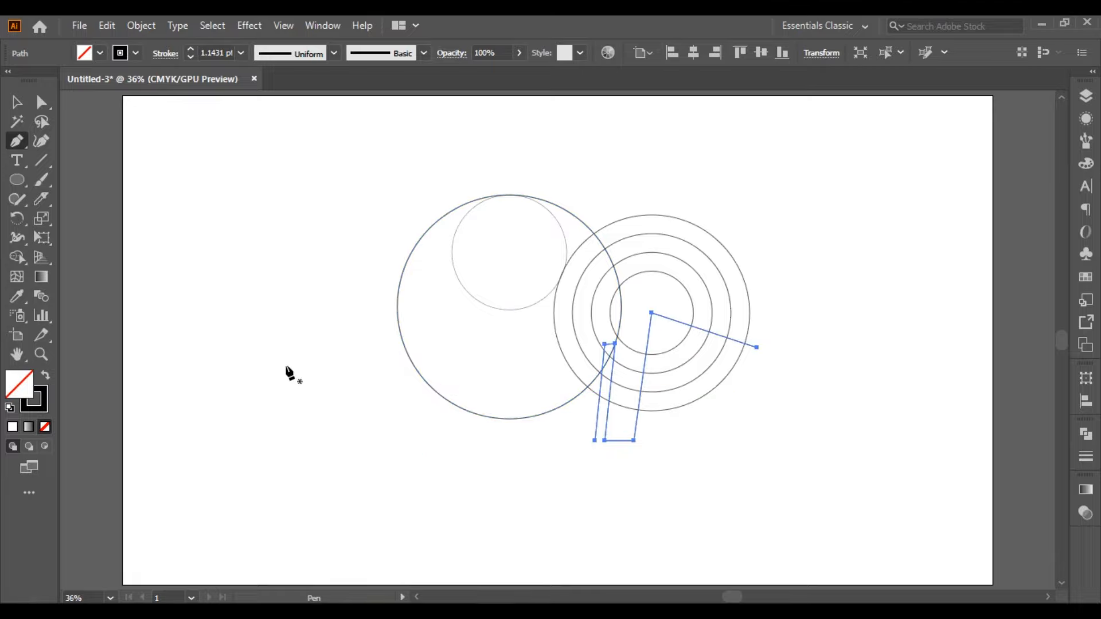
Step: Finish the Pen path and enlarge the large circle slightly downward from its top point, keeping it proportional
key(v)
click(267, 216)
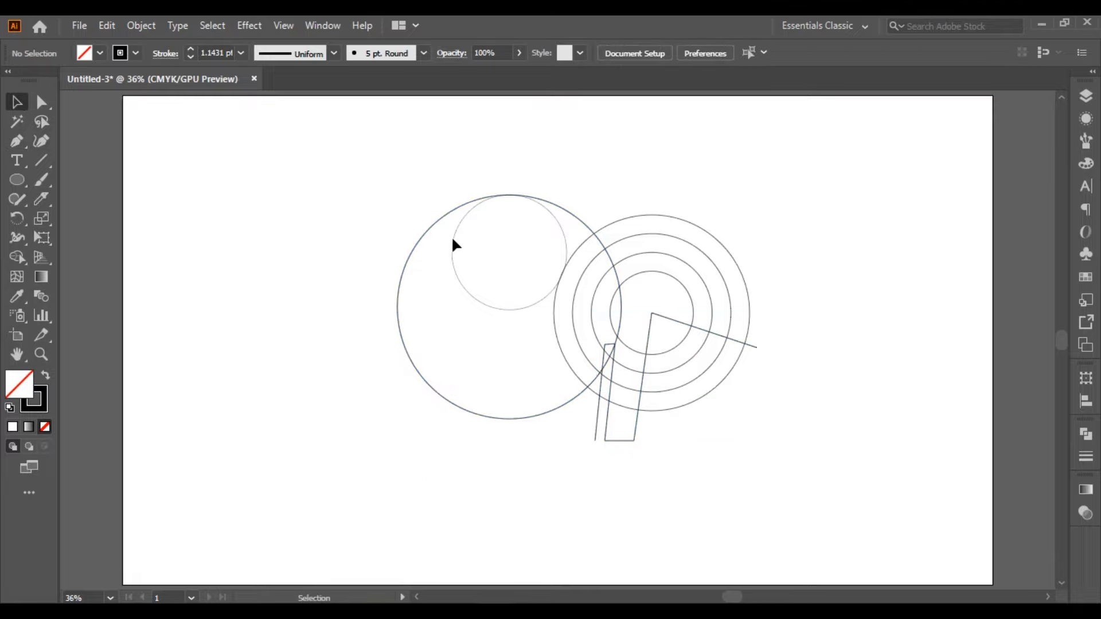
click(585, 227)
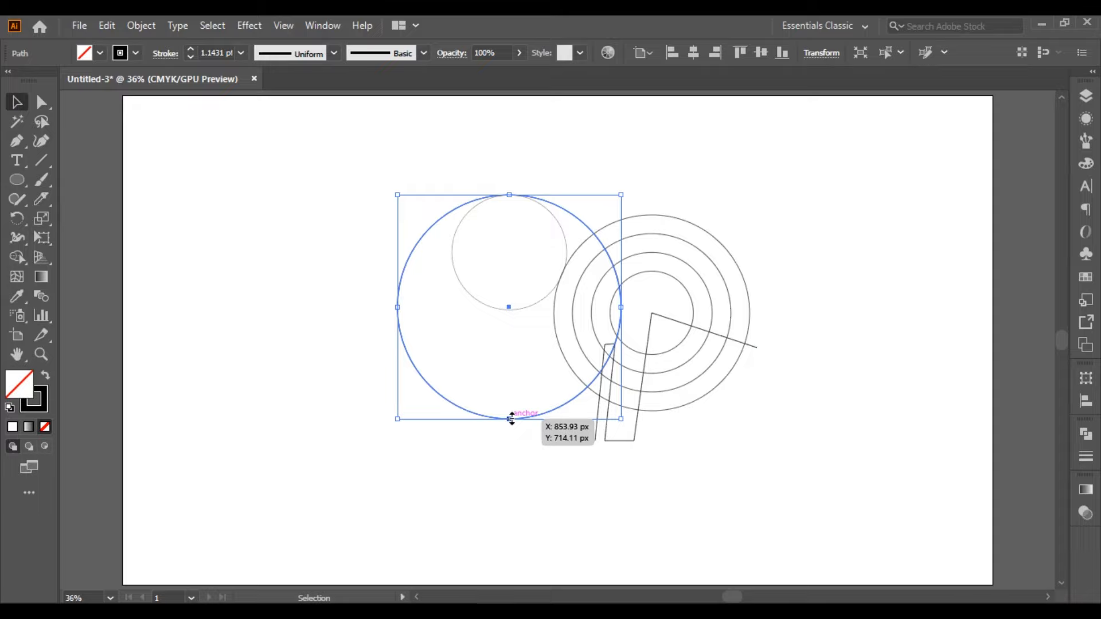
drag(510, 419, 512, 438)
click(782, 446)
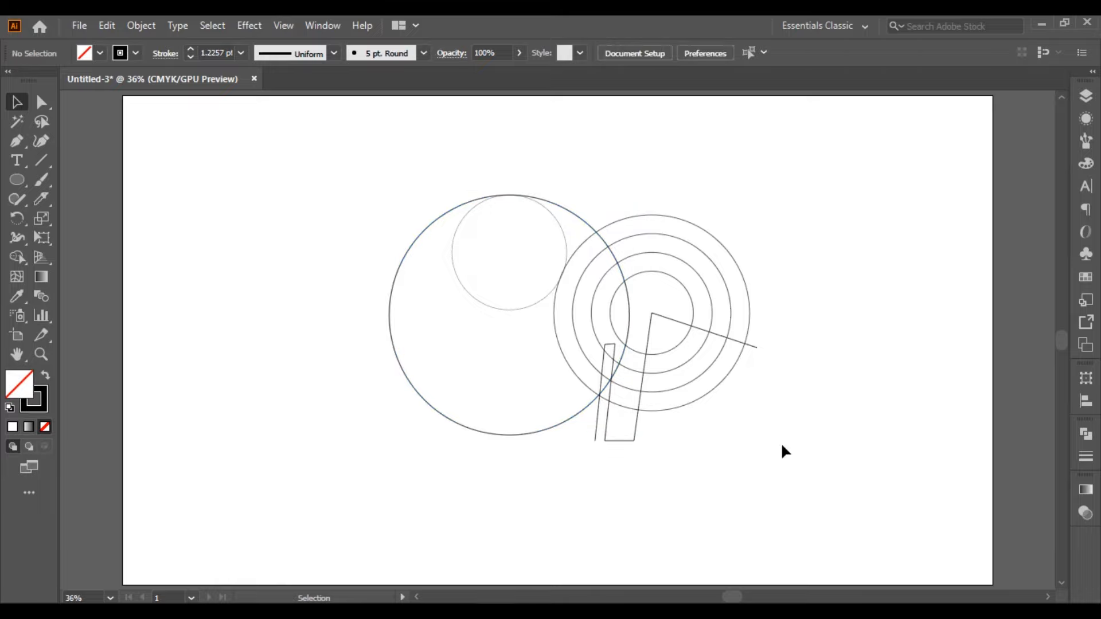
Step: Select all the guide paths and use Shape Builder to remove the small circle and the adjoining upper-right area from the large circle
mouse_move(304, 157)
mouse_down()
mouse_move(769, 499)
mouse_move(834, 494)
mouse_up()
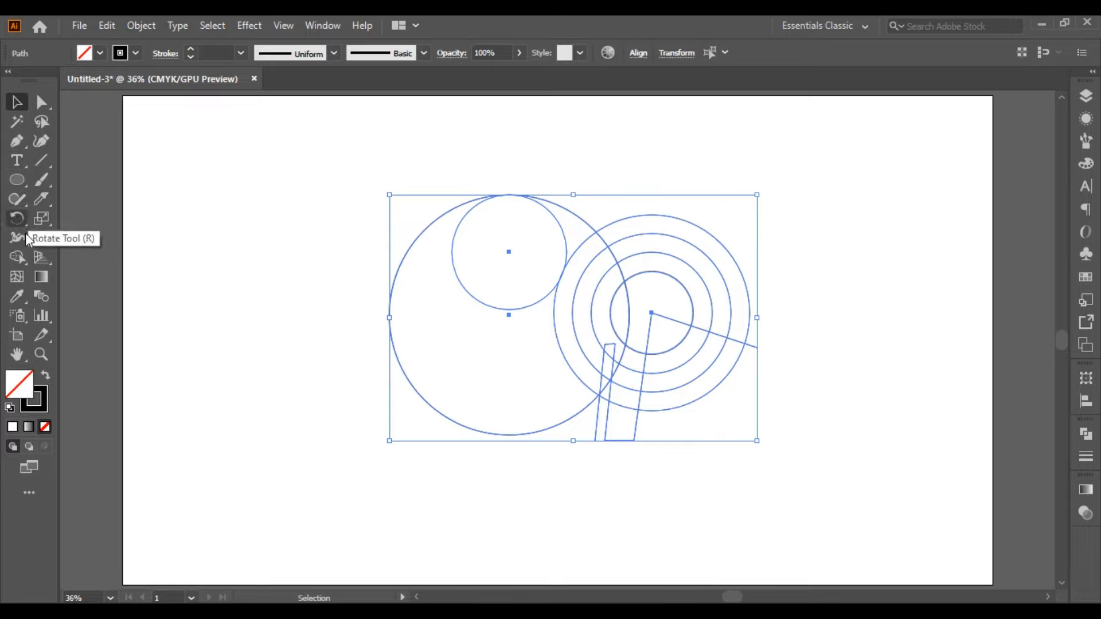
click(11, 258)
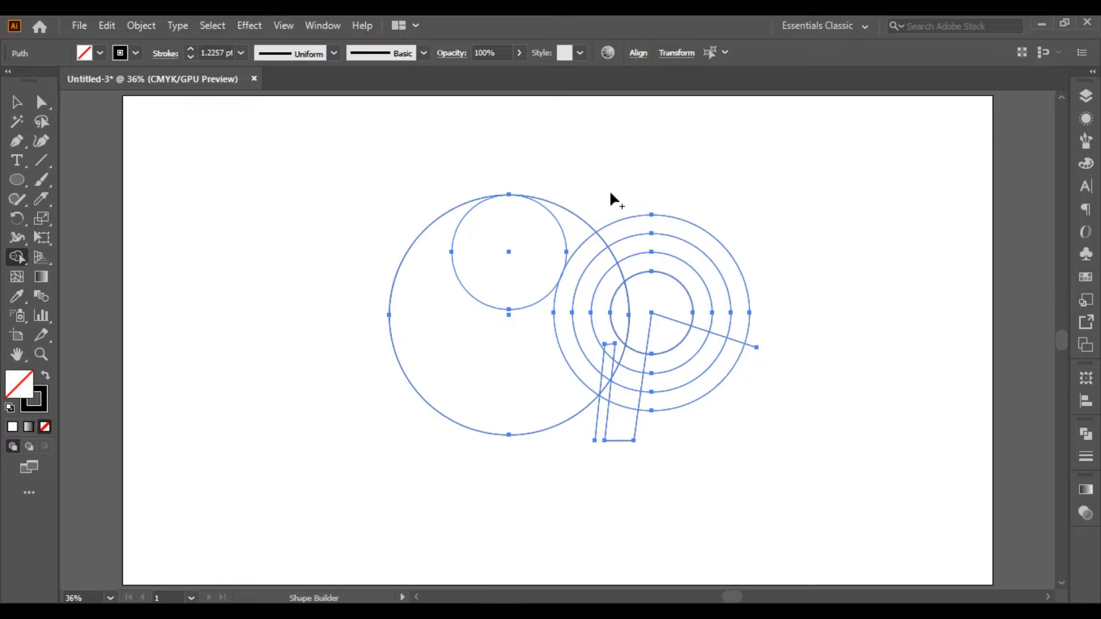
alt+click(549, 227)
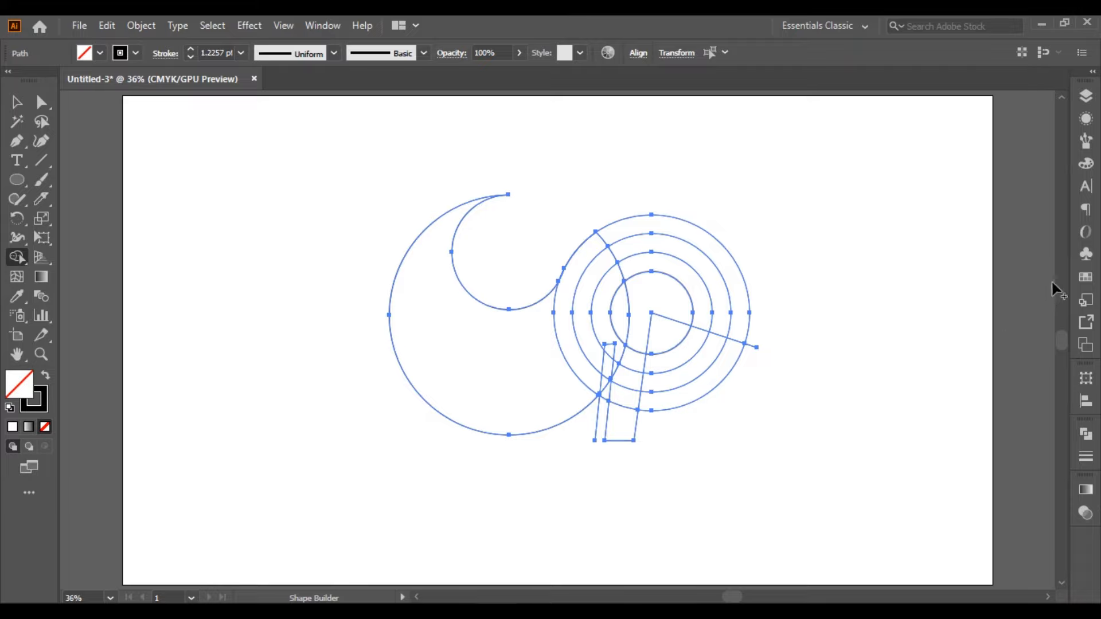
Step: Set the fill to black and merge the large circle, upper rings and narrow leg into one body, leaving the lower-right ring wedge separate
click(1085, 278)
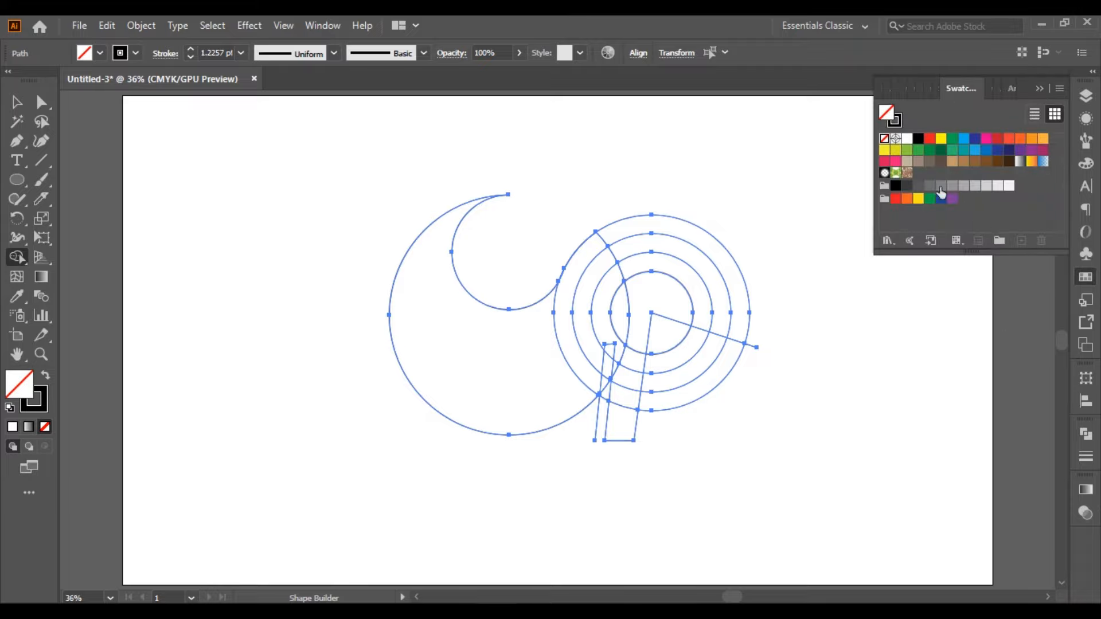
click(919, 140)
click(1038, 89)
mouse_move(671, 225)
mouse_down()
mouse_move(610, 281)
mouse_move(610, 293)
mouse_move(635, 297)
mouse_move(583, 249)
mouse_move(566, 300)
mouse_move(502, 370)
mouse_up()
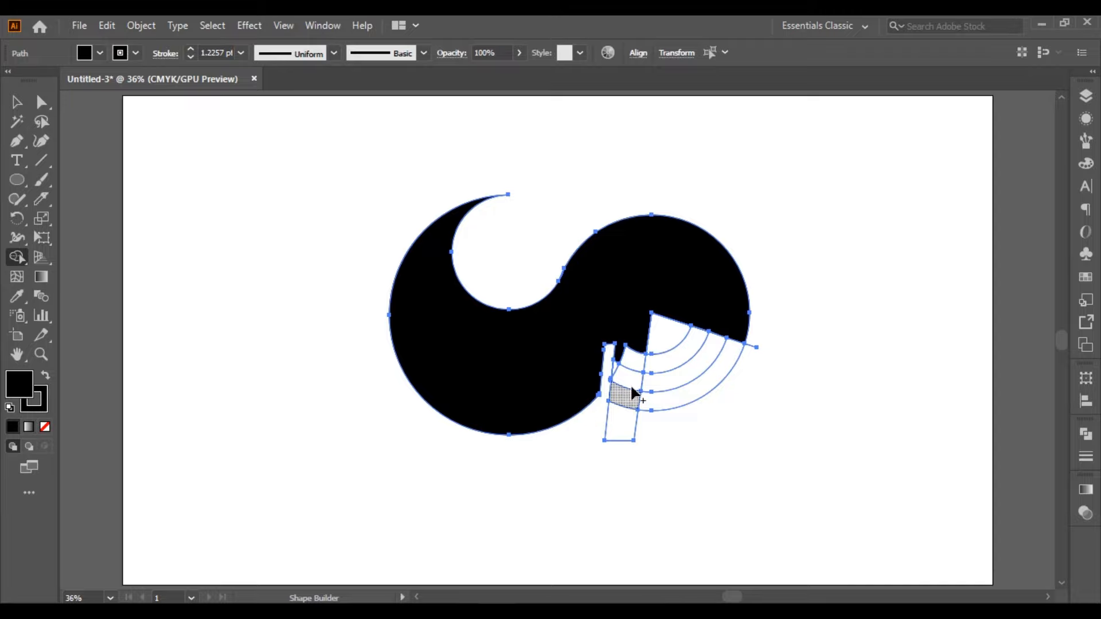
mouse_move(624, 347)
mouse_down()
mouse_move(622, 428)
mouse_move(622, 357)
mouse_up()
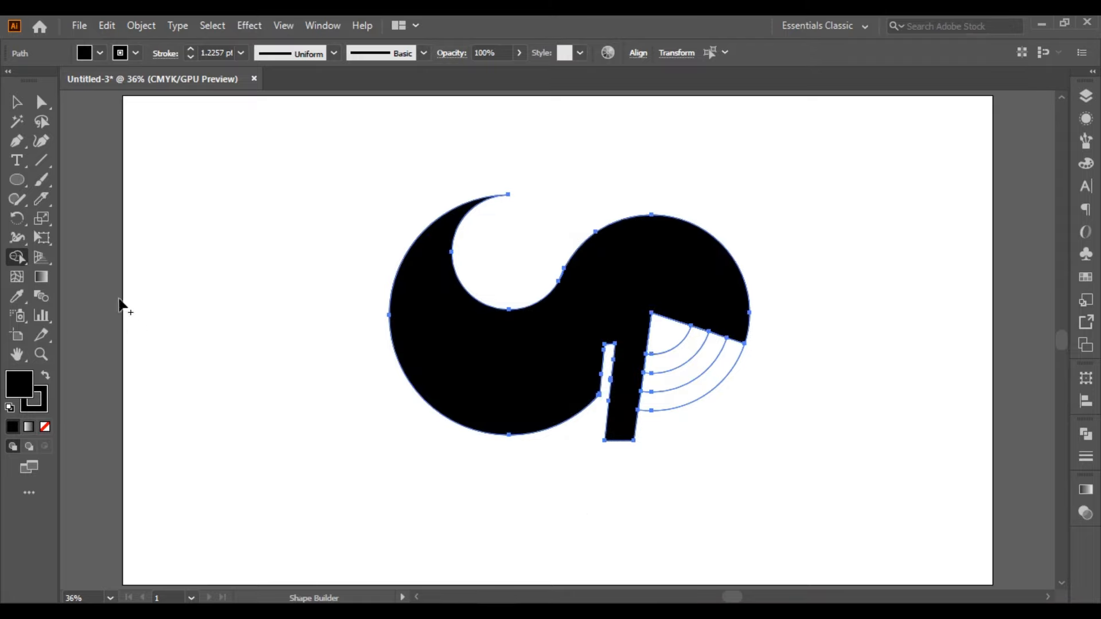
Step: Select the merged black body and round its inner corner at the rings' center, where the leg meets the wedge
click(15, 103)
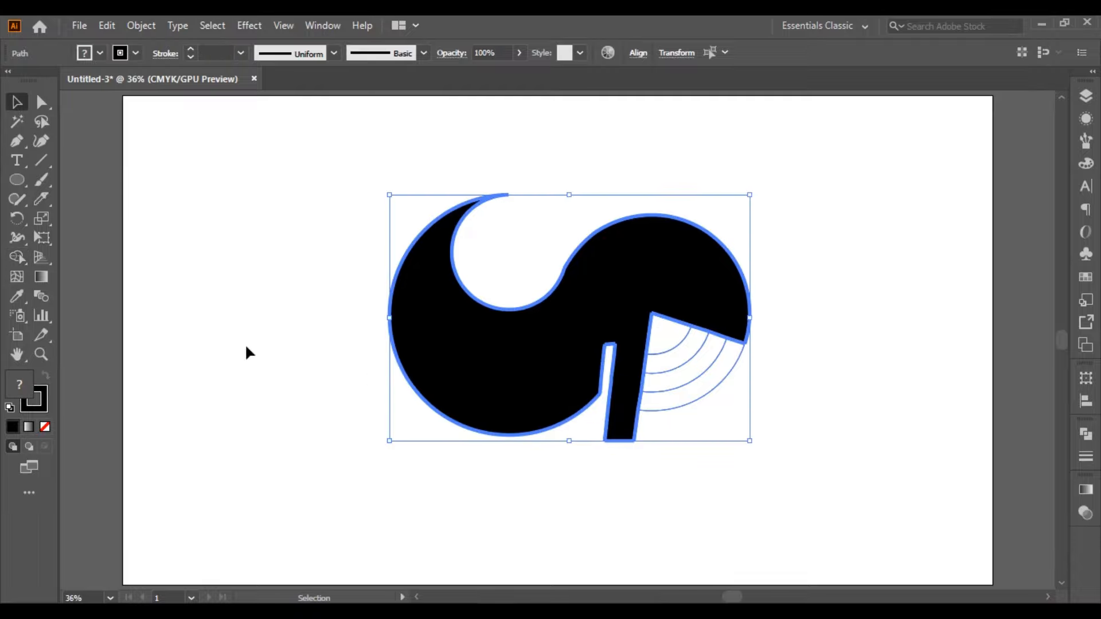
click(245, 344)
click(526, 328)
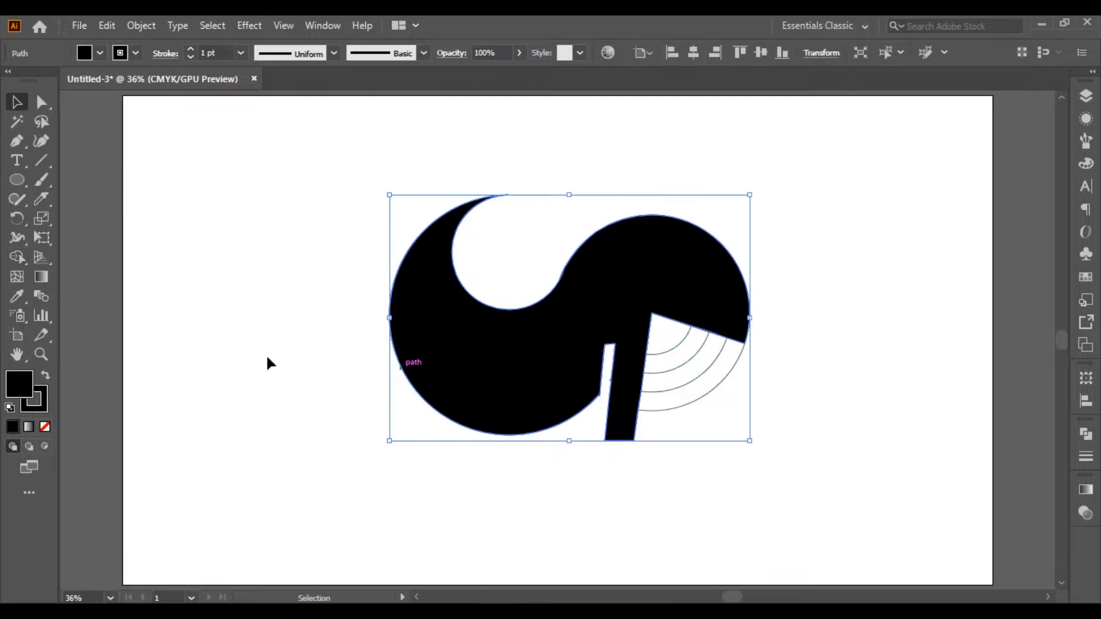
click(41, 102)
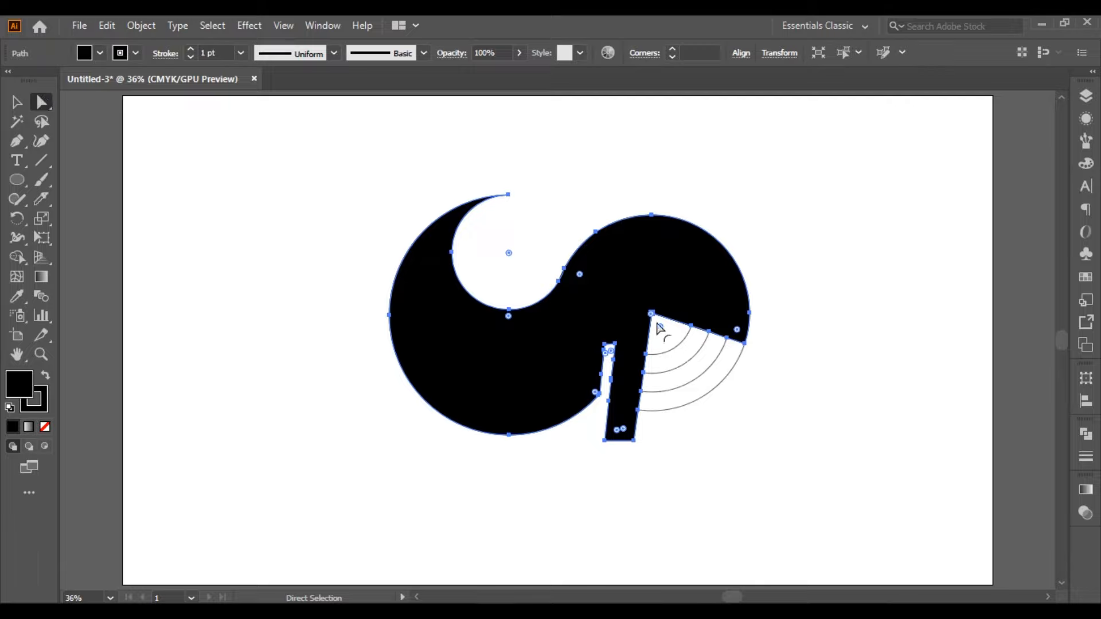
drag(662, 329, 676, 344)
click(640, 481)
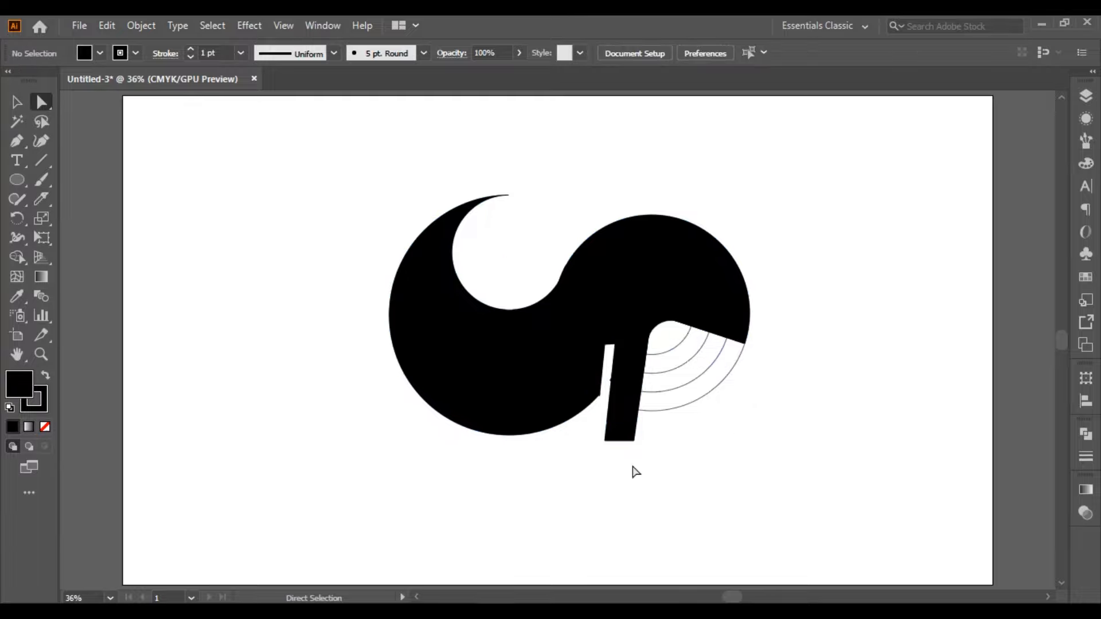
Step: Remove the tiny stray paths along the slit's right edge and at the body's corner beside the slit
key(ctrl+equal)
key(ctrl+equal)
key(ctrl+equal)
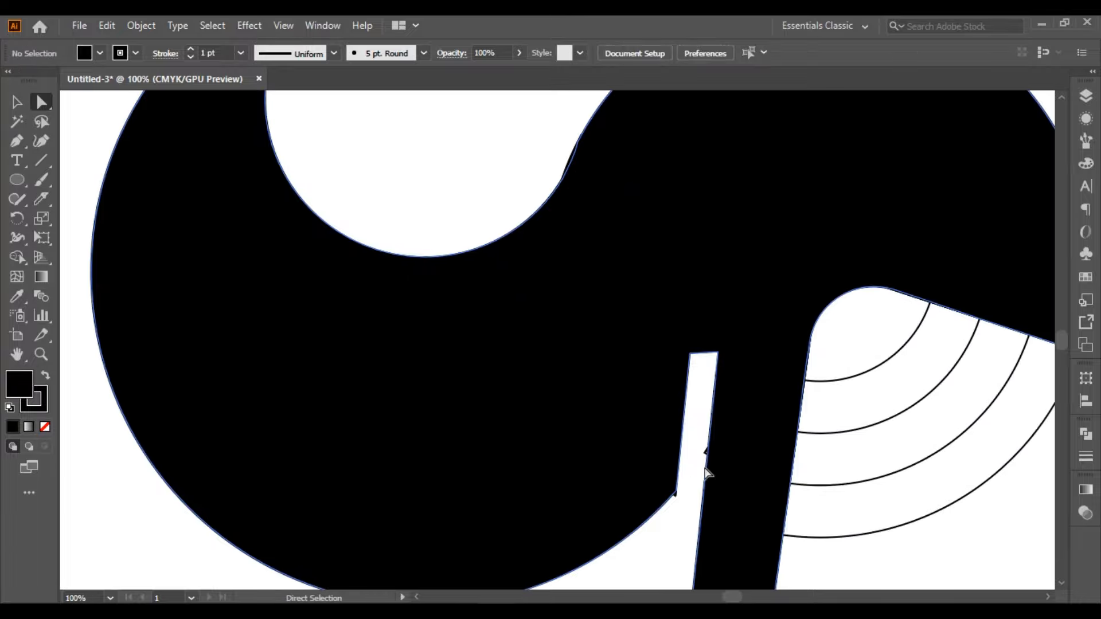
click(706, 454)
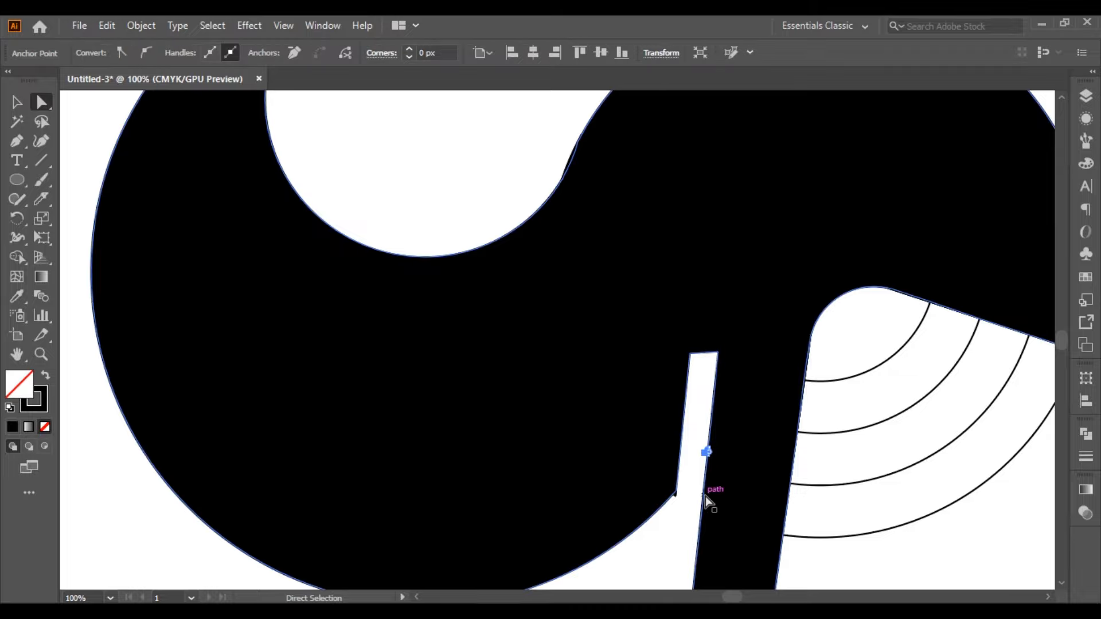
drag(705, 453, 707, 453)
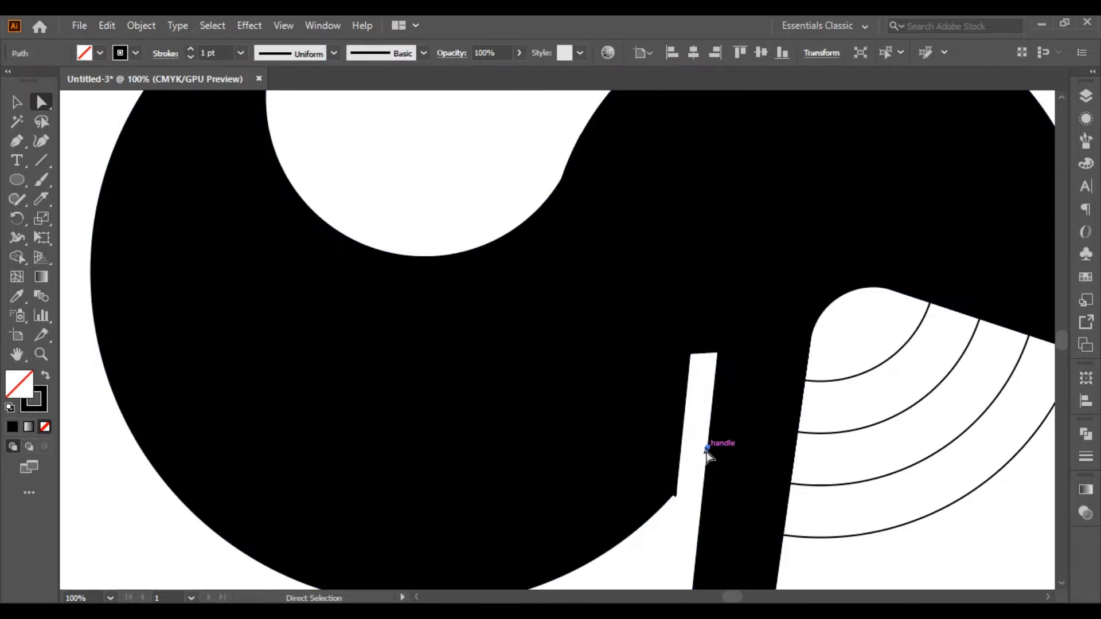
click(706, 453)
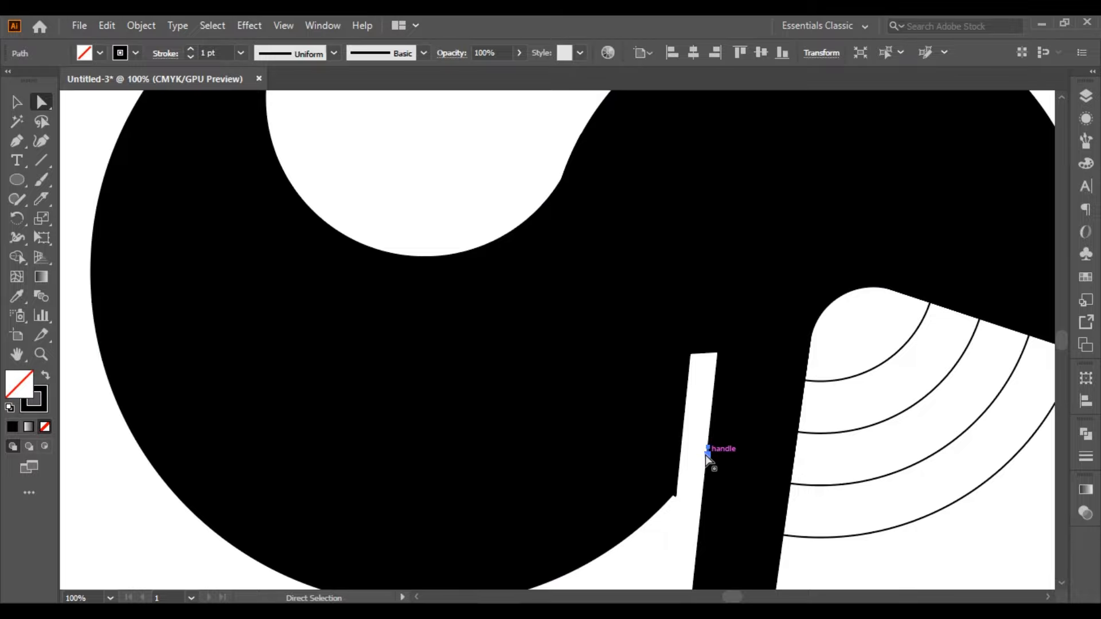
click(675, 494)
click(690, 520)
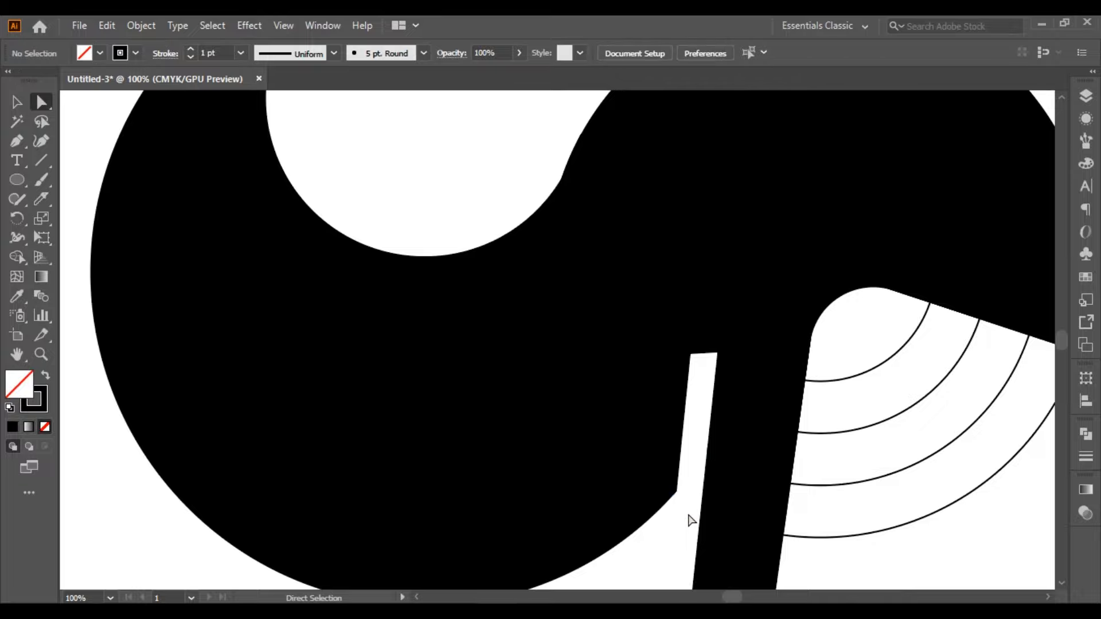
Step: Round the lower-right corner of the body's leg to a radius of about 74 px
scroll(691, 524, down, 3)
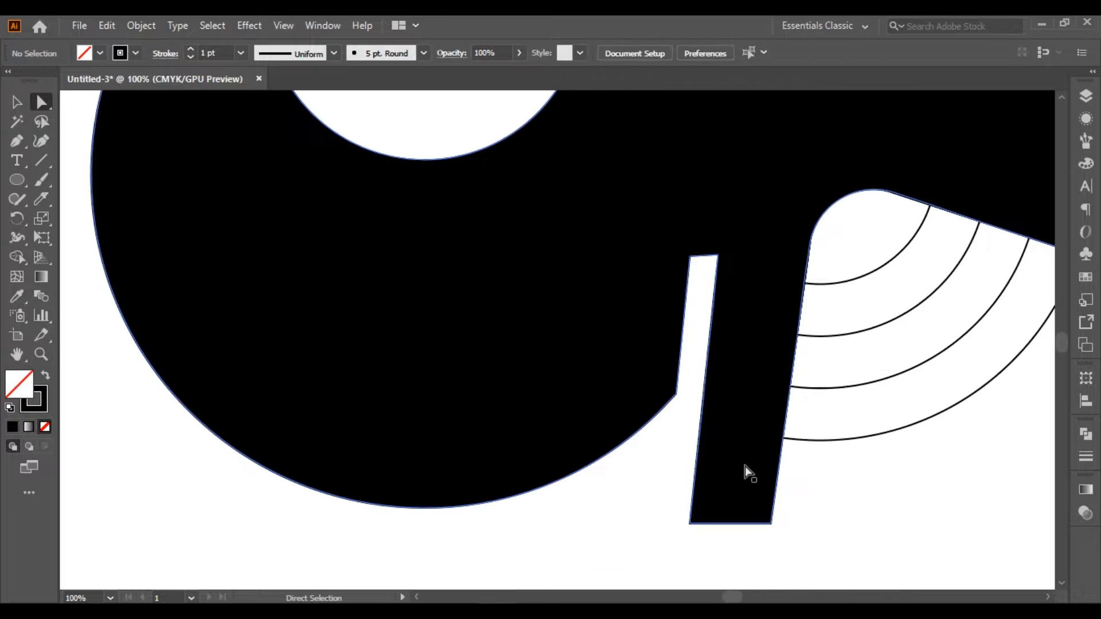
click(18, 108)
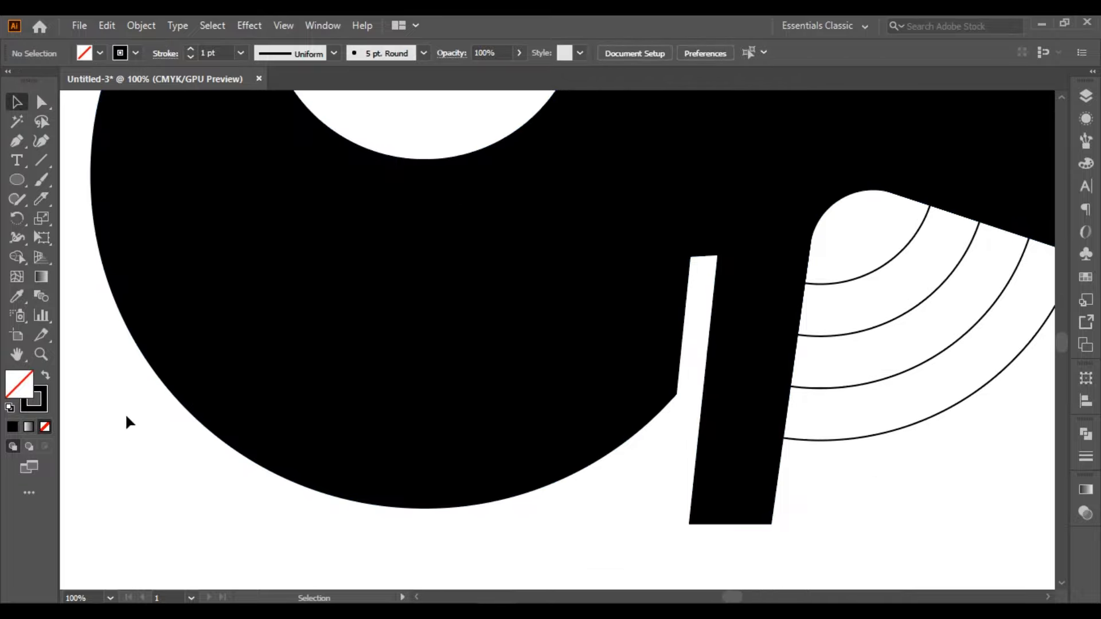
click(381, 381)
click(41, 102)
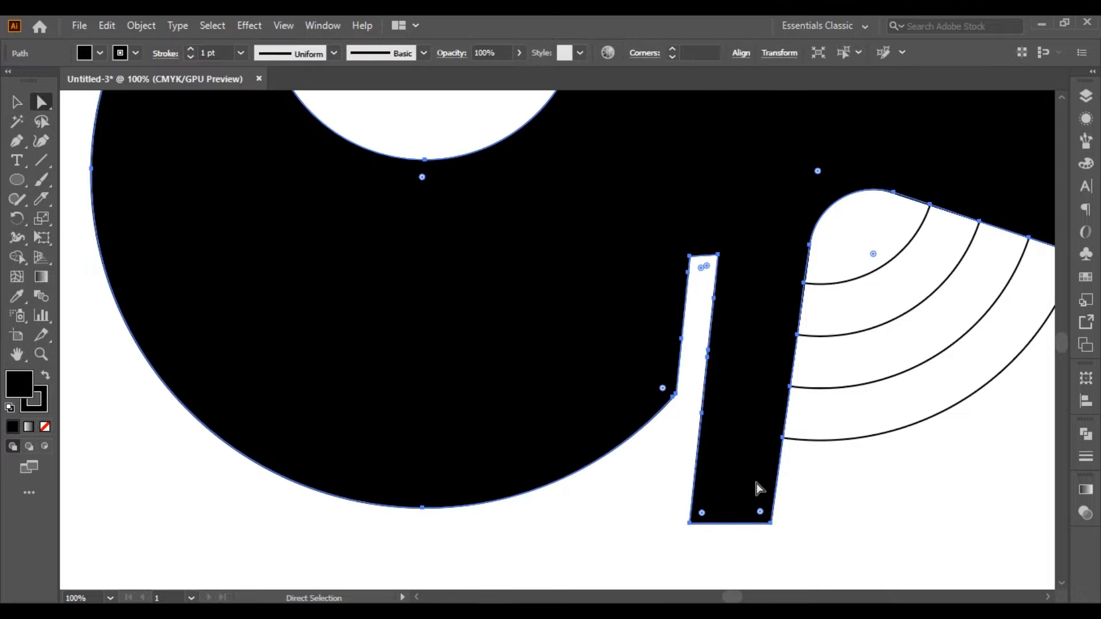
drag(760, 512, 706, 414)
scroll(814, 561, up, 2)
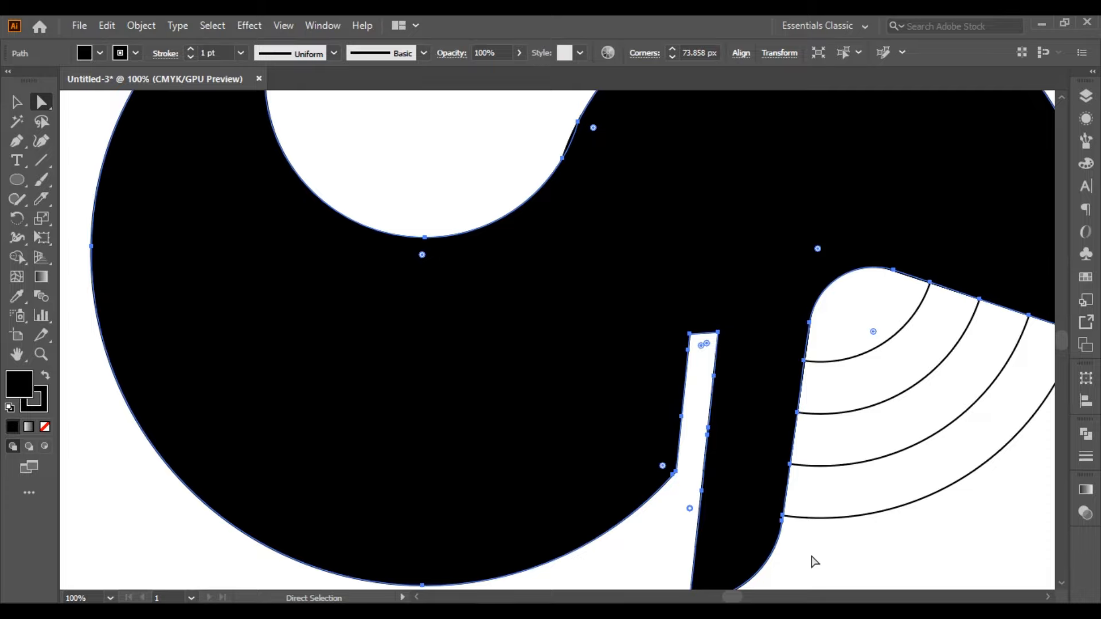
key(ctrl+minus)
key(ctrl+minus)
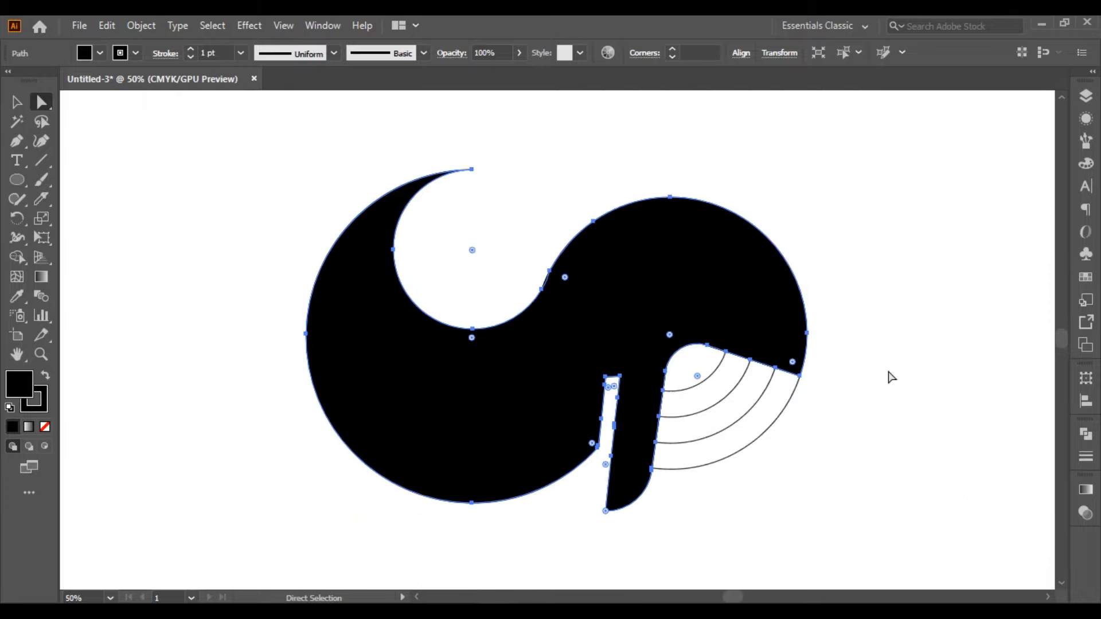
click(890, 376)
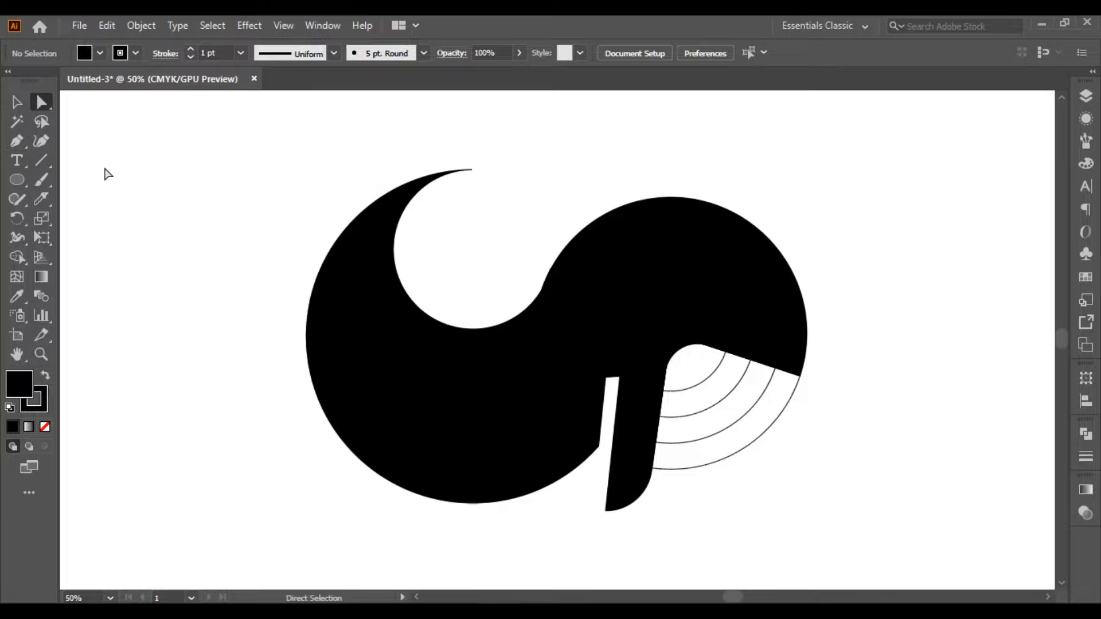
Step: Draw a wide, flat black rectangle across the tip of the tail and shift it slightly upward
drag(20, 184, 68, 175)
drag(296, 170, 482, 224)
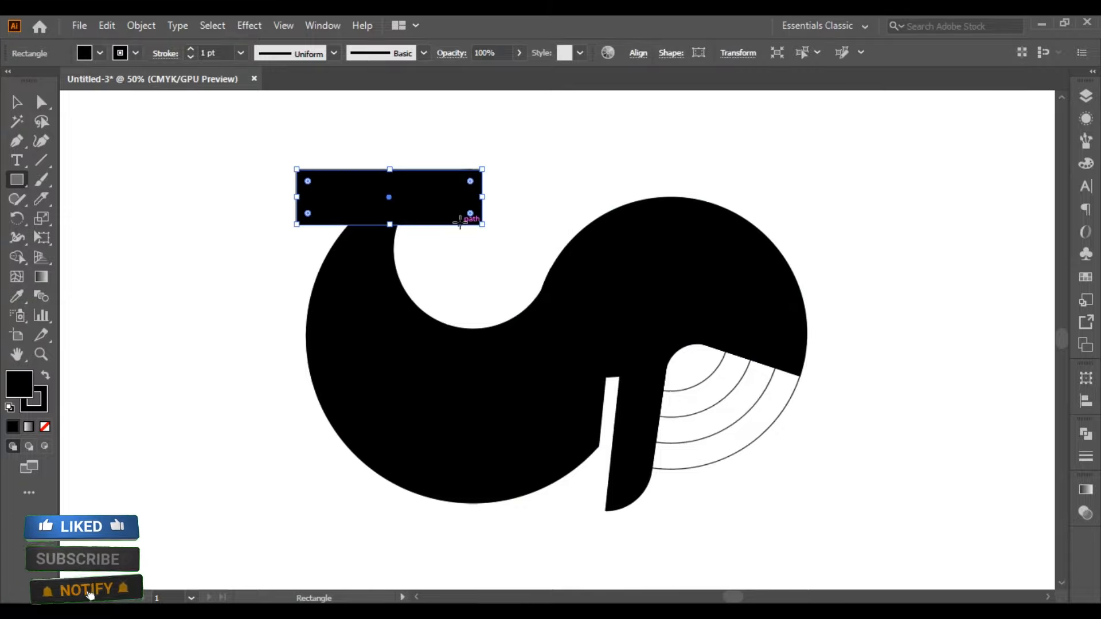
drag(458, 224, 458, 218)
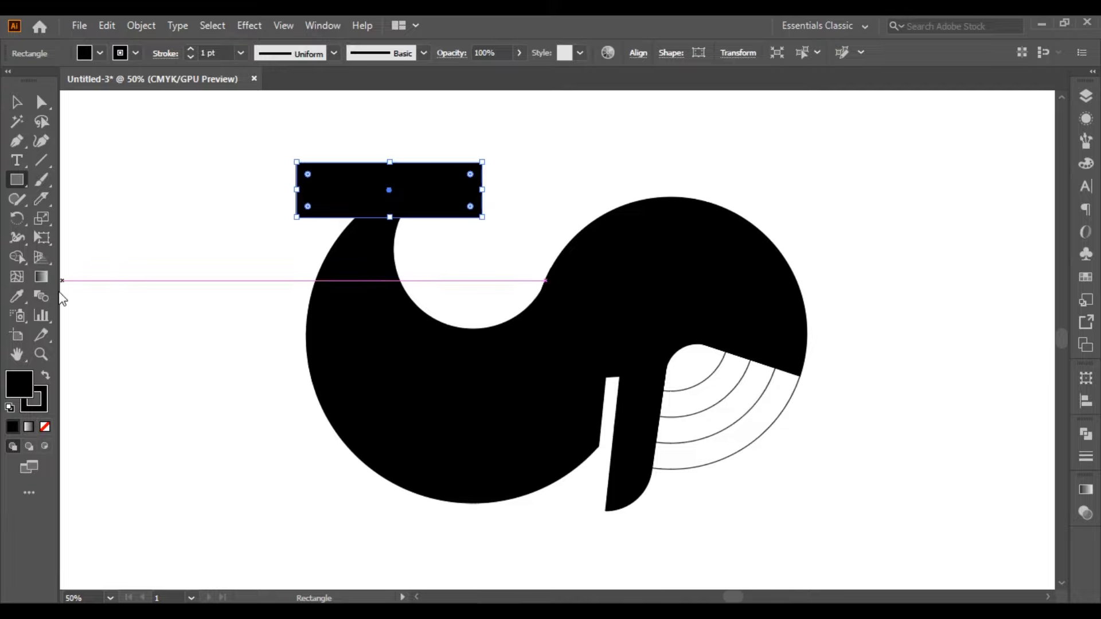
click(17, 105)
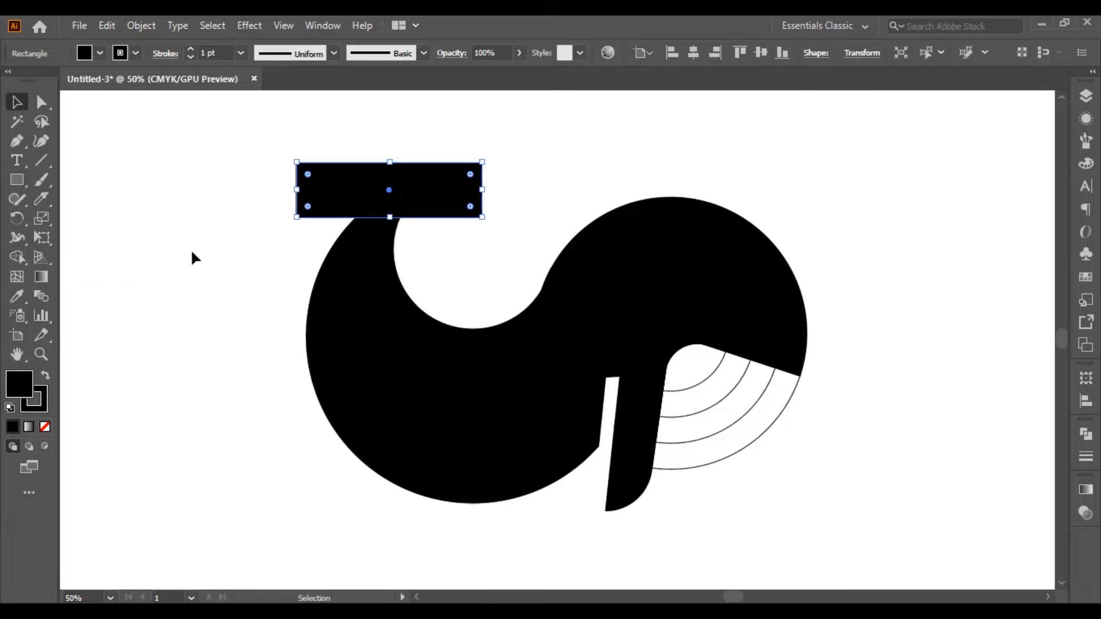
drag(237, 143, 274, 208)
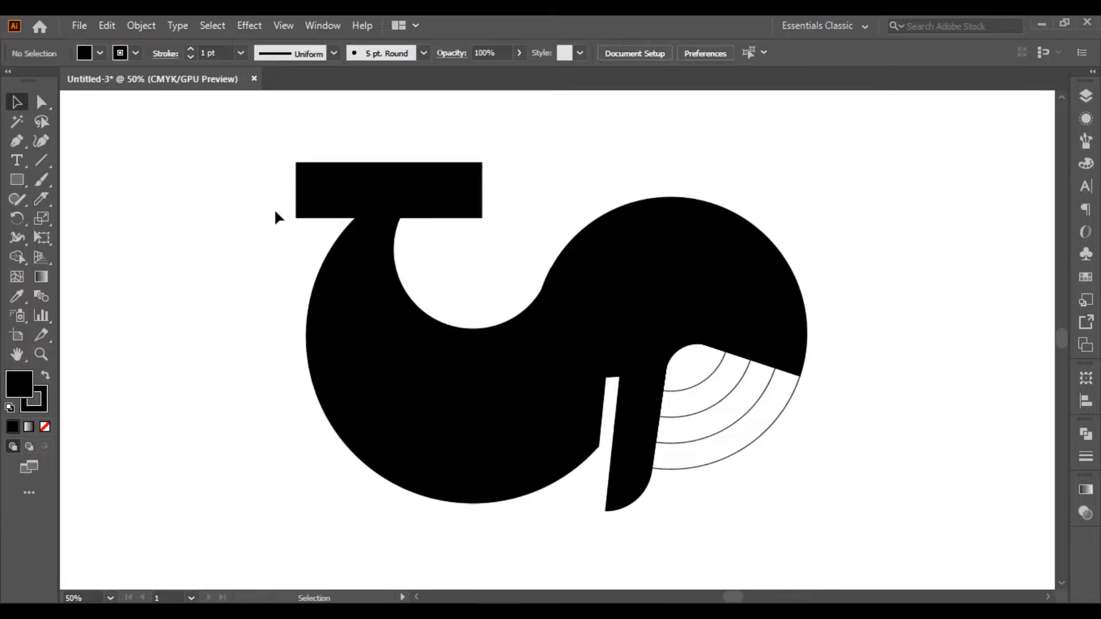
Step: Round both lower corners of the tail rectangle together as far as they go, leaving its top corners square
click(303, 196)
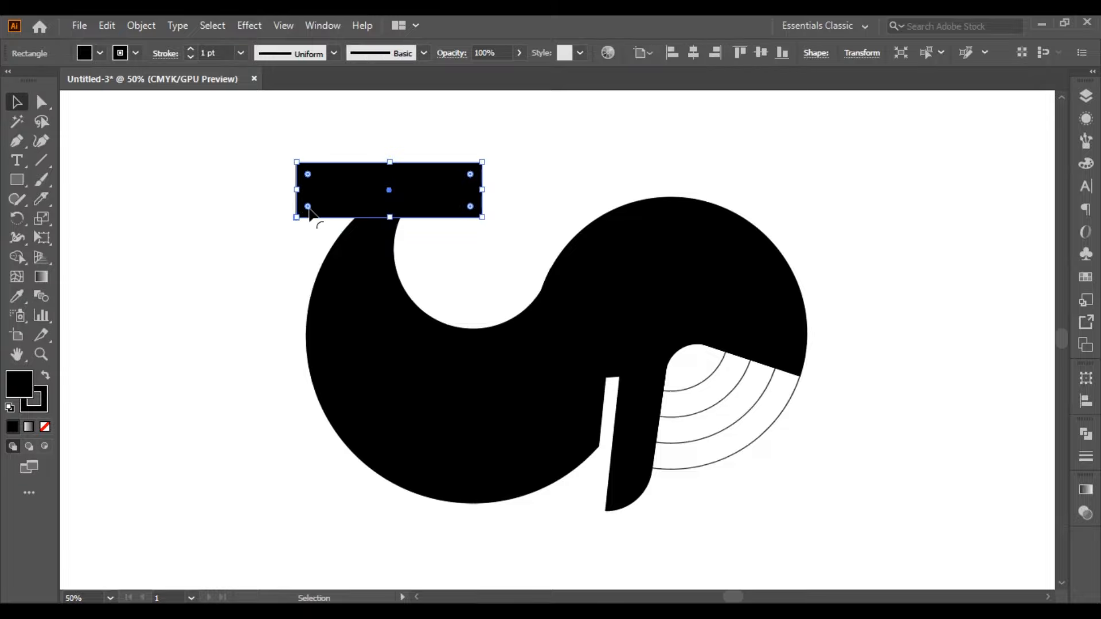
click(308, 207)
shift+click(470, 206)
drag(470, 207, 424, 172)
click(202, 184)
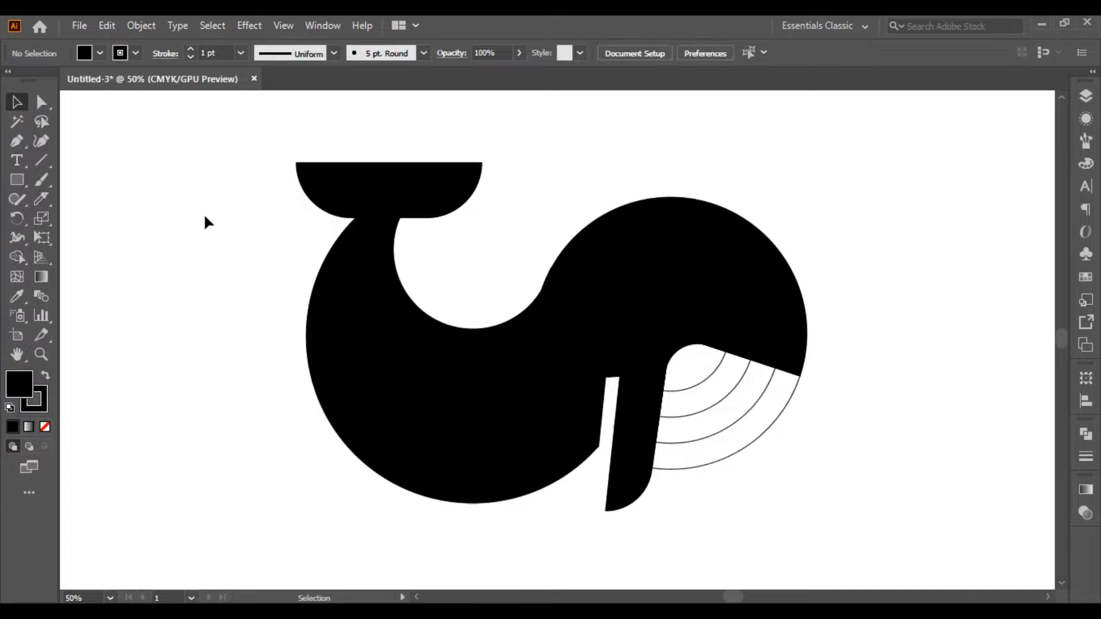
Step: Draw a closed downward-pointing triangle about 165 px wide with the Pen tool, its apex at the centre of the tail shape
click(17, 141)
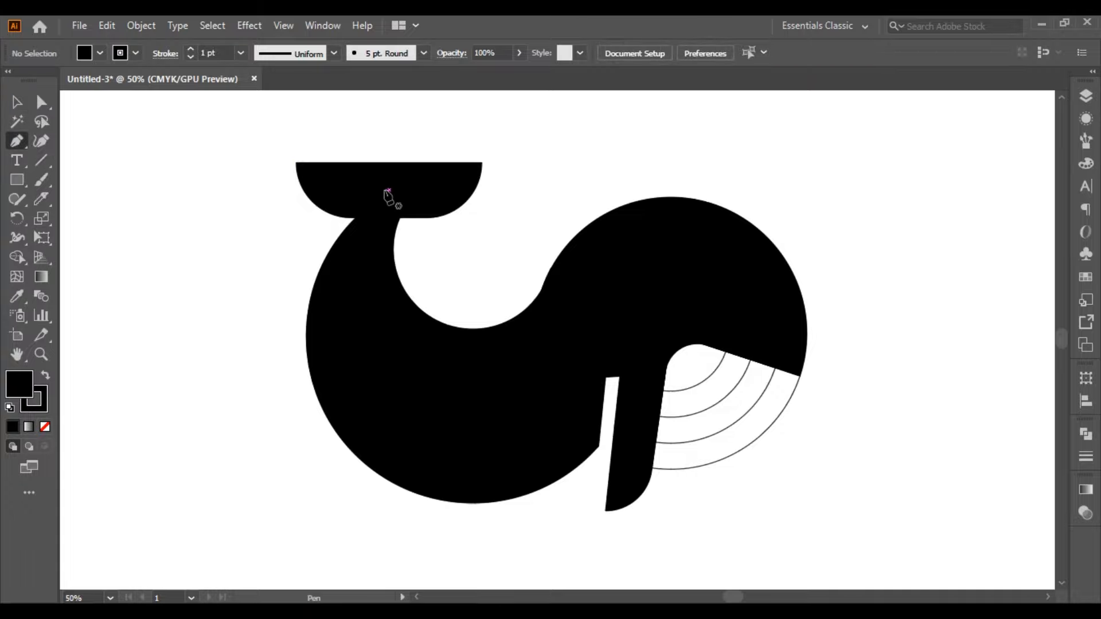
drag(385, 190, 329, 133)
click(417, 133)
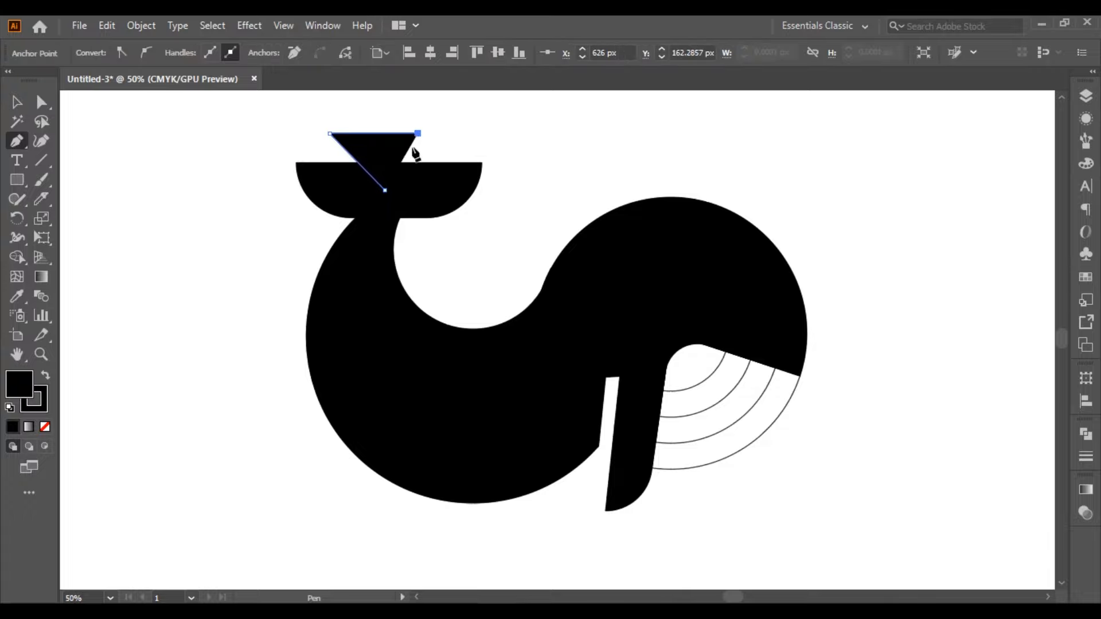
click(384, 190)
key(ctrl+z)
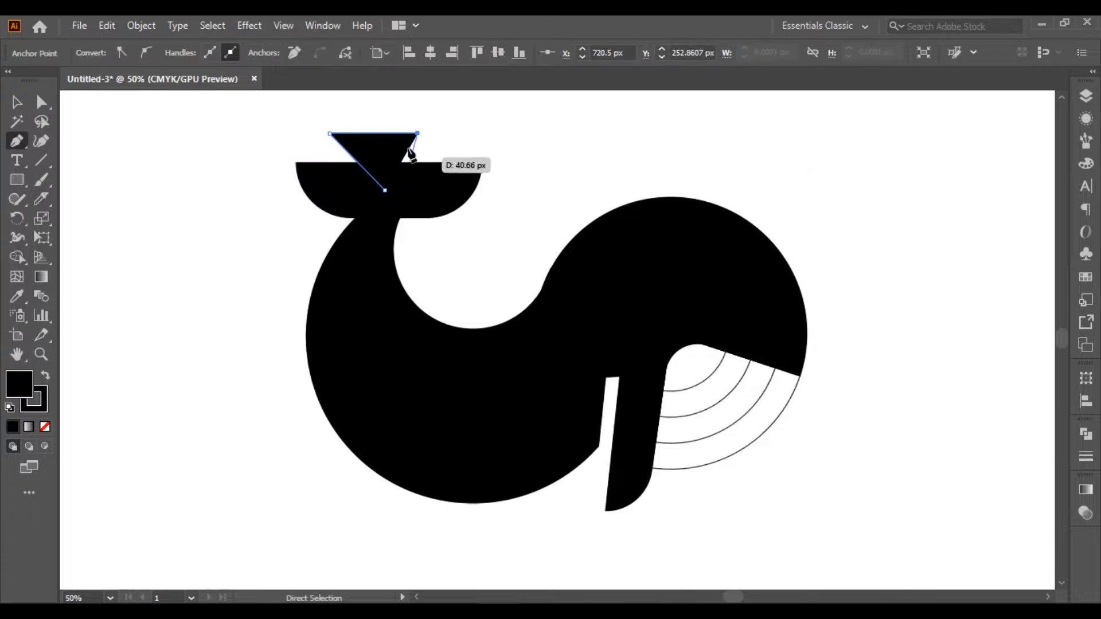
key(ctrl+z)
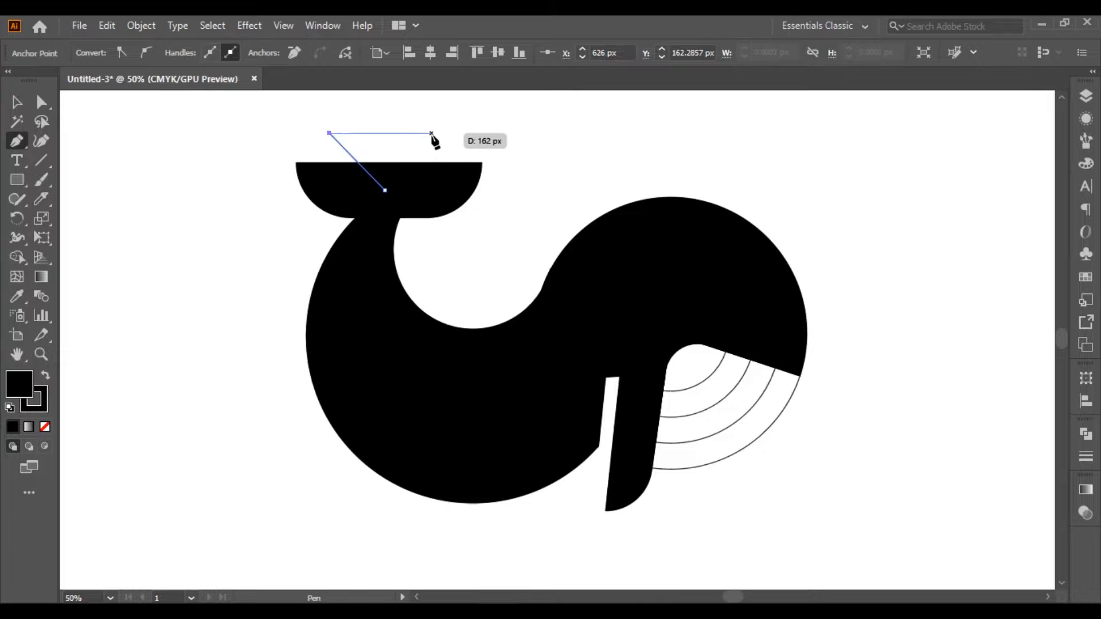
click(433, 133)
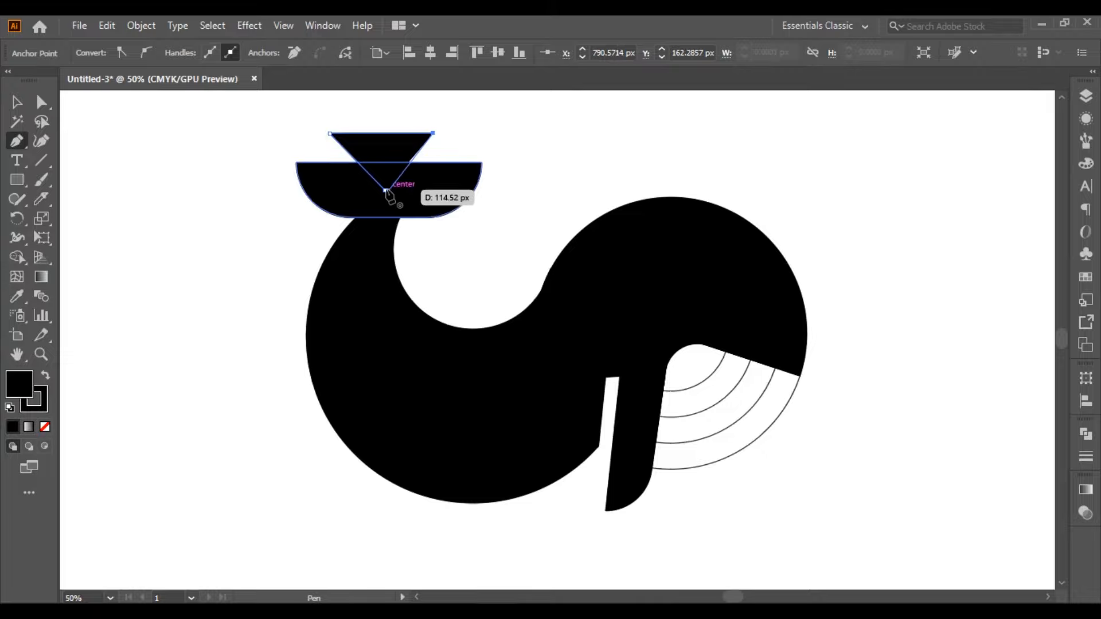
click(384, 189)
Step: Cut the triangle out of the tail and merge the tail pieces with the whale's body using Shape Builder
click(20, 109)
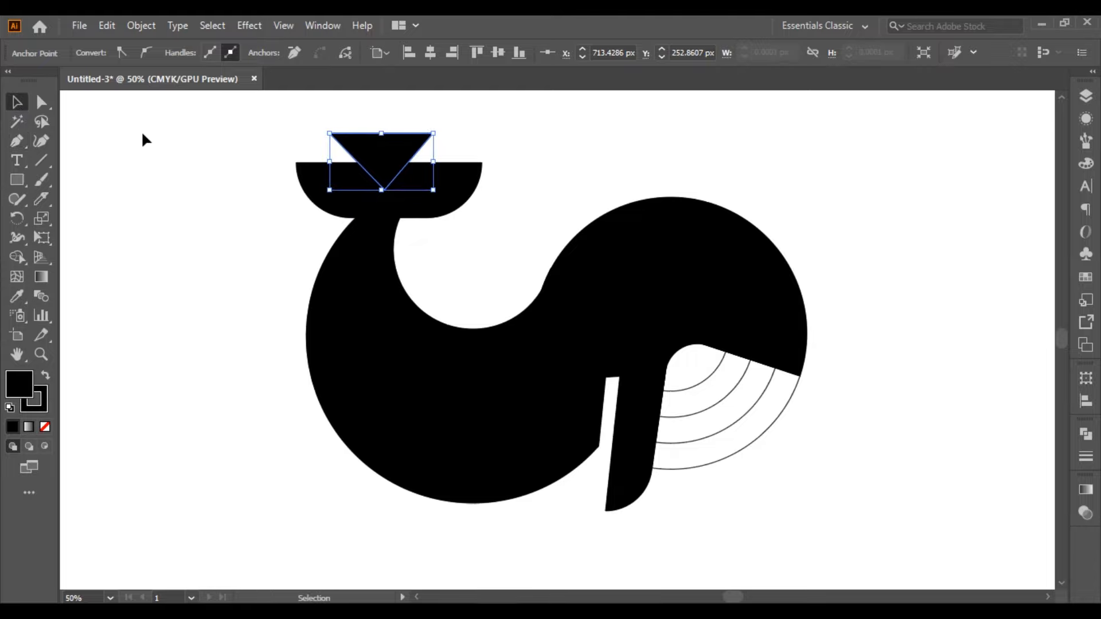
drag(211, 103, 457, 217)
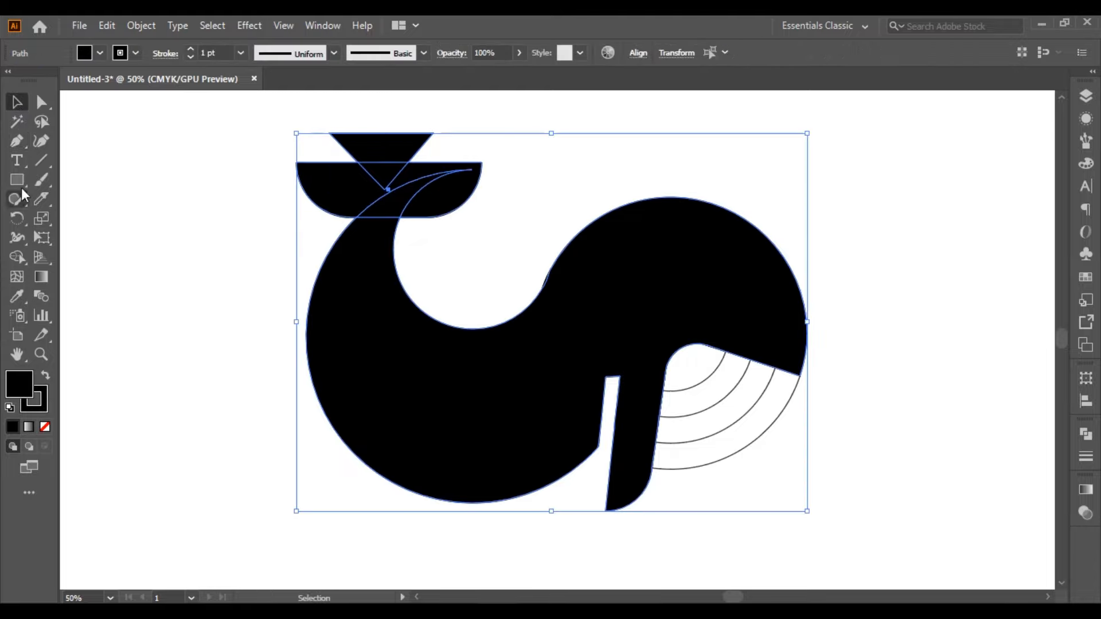
click(17, 257)
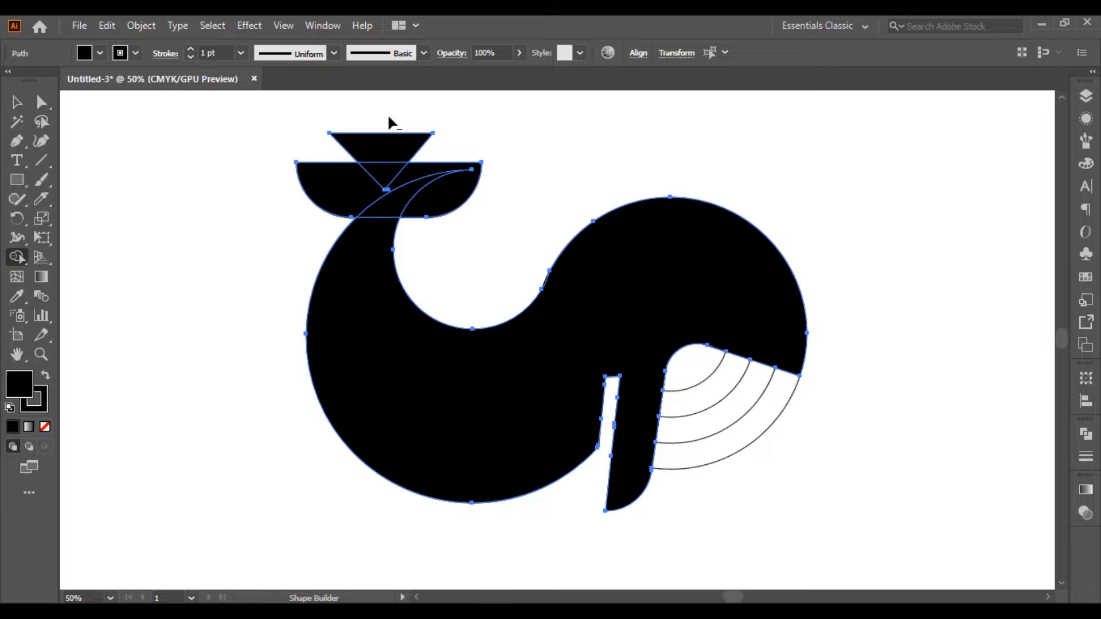
mouse_move(370, 147)
mouse_down()
mouse_move(388, 183)
mouse_move(364, 209)
mouse_move(405, 216)
mouse_move(393, 216)
mouse_move(361, 281)
mouse_up()
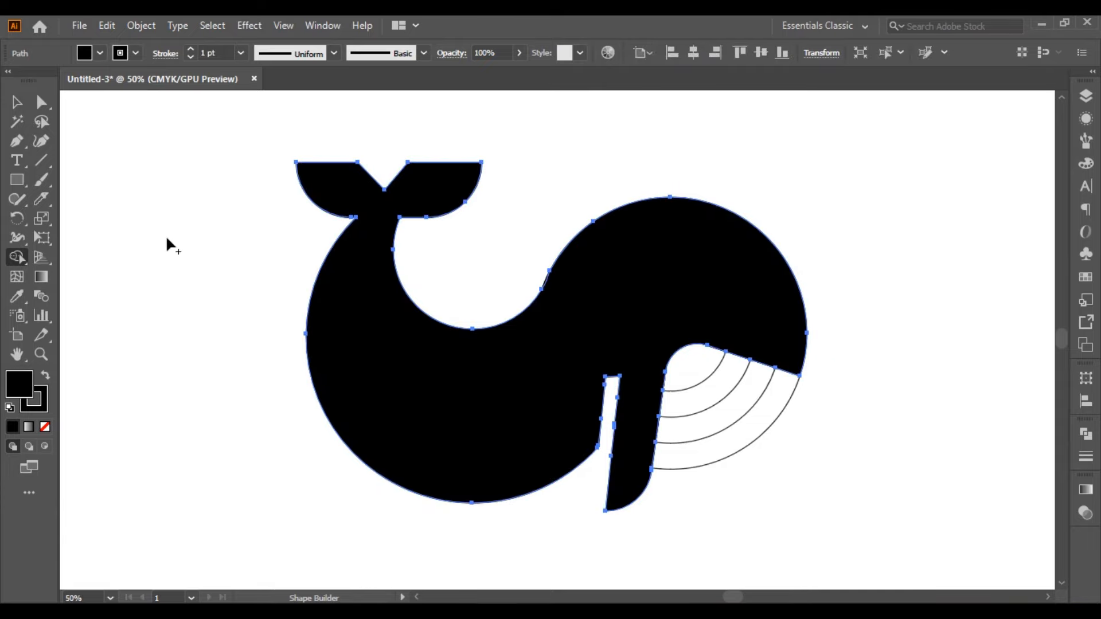
Step: Round the upper corners on both sides of the tail notch to a radius of about 117 px
click(41, 102)
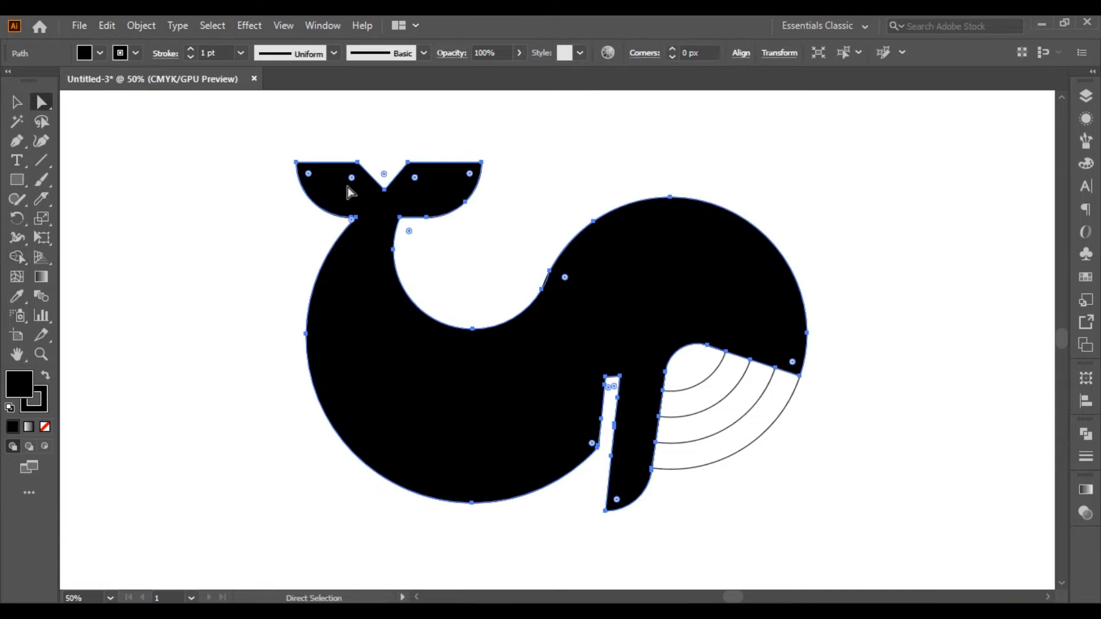
drag(415, 179, 446, 238)
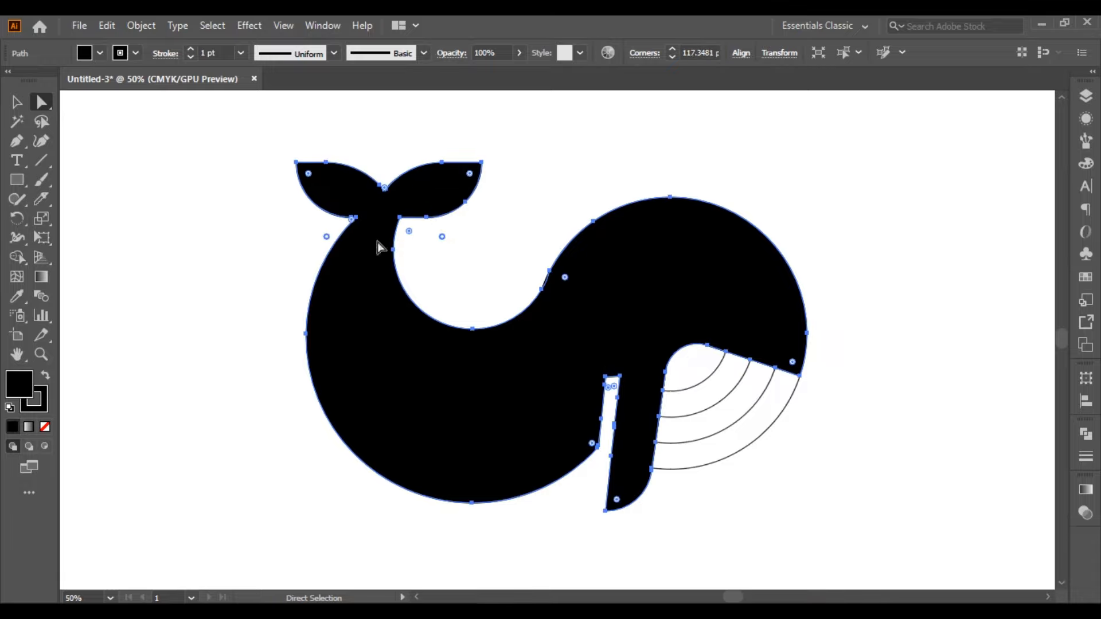
click(204, 210)
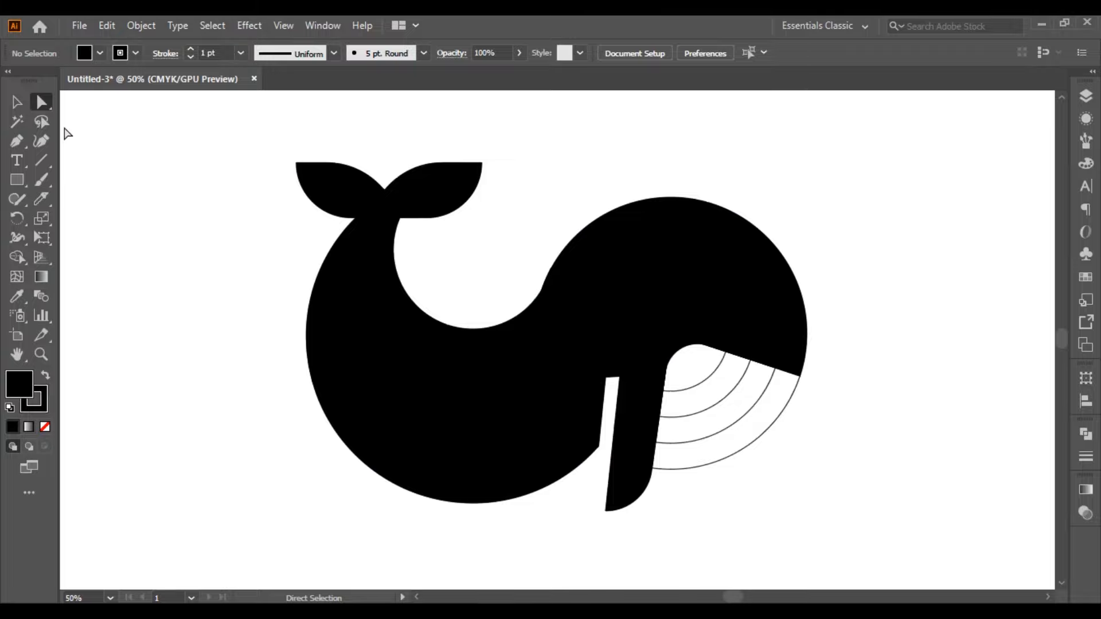
Step: Draw a horizontal line about 64 px long with a white stroke and no fill on the head above the fin
click(39, 163)
drag(1040, 289, 549, 290)
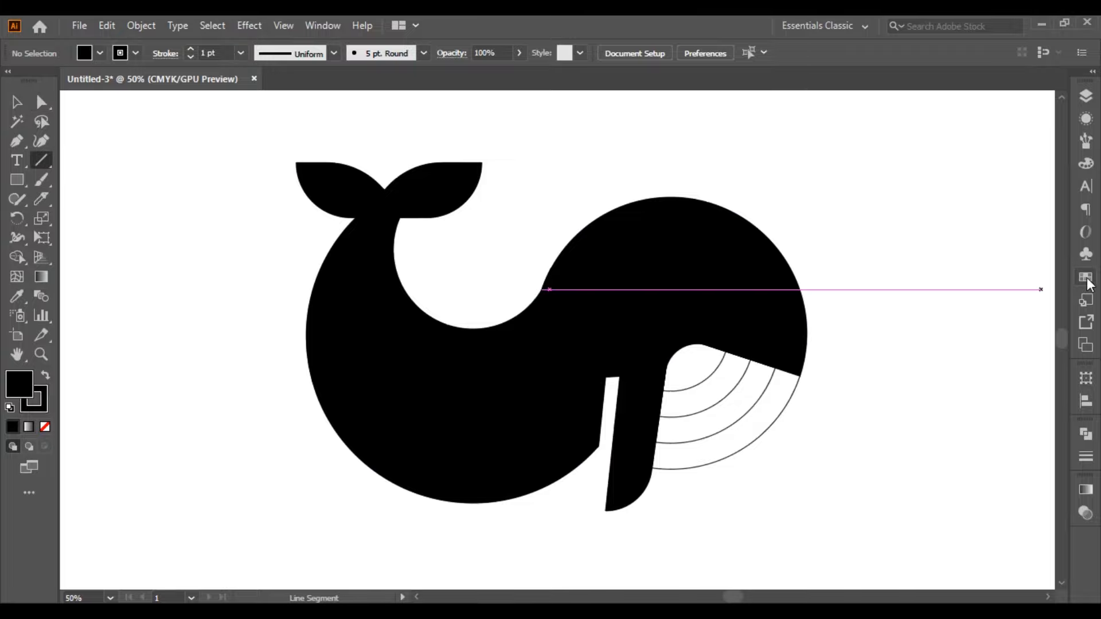
click(1085, 277)
click(886, 140)
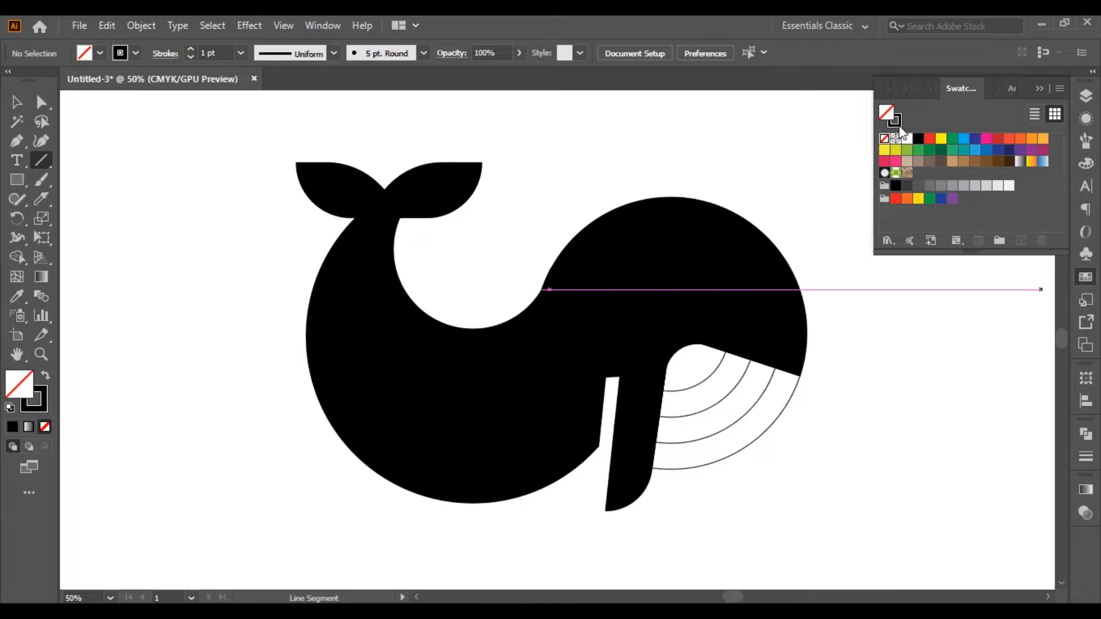
key(x)
click(908, 139)
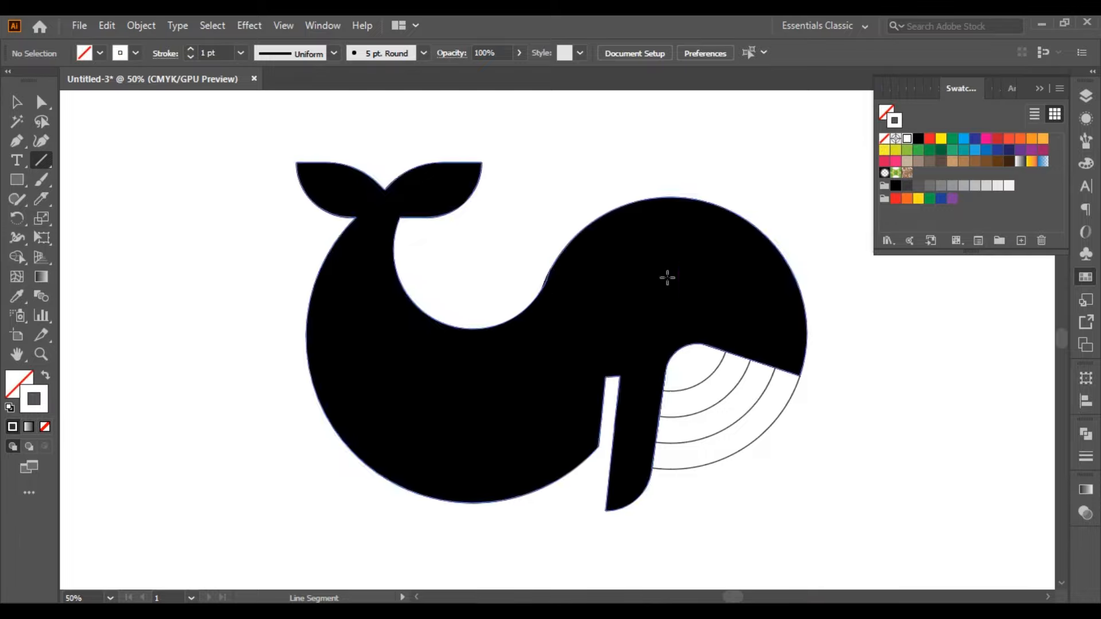
drag(629, 318, 670, 318)
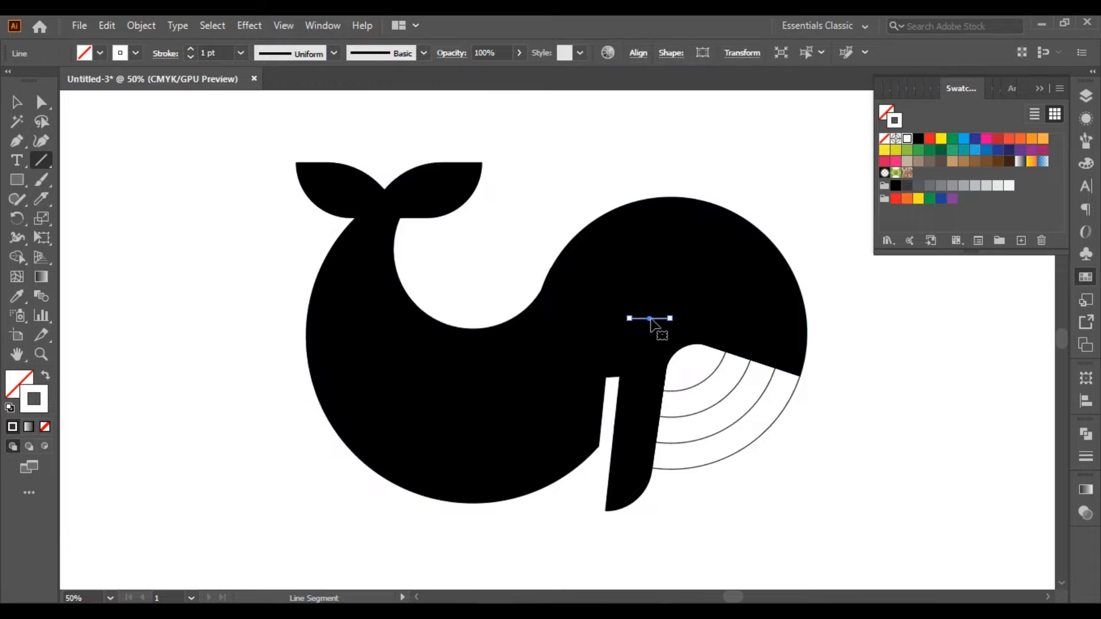
Step: Bend the white line's middle upward with the Anchor Point tool into an arched closed eye about 15 px high
click(17, 144)
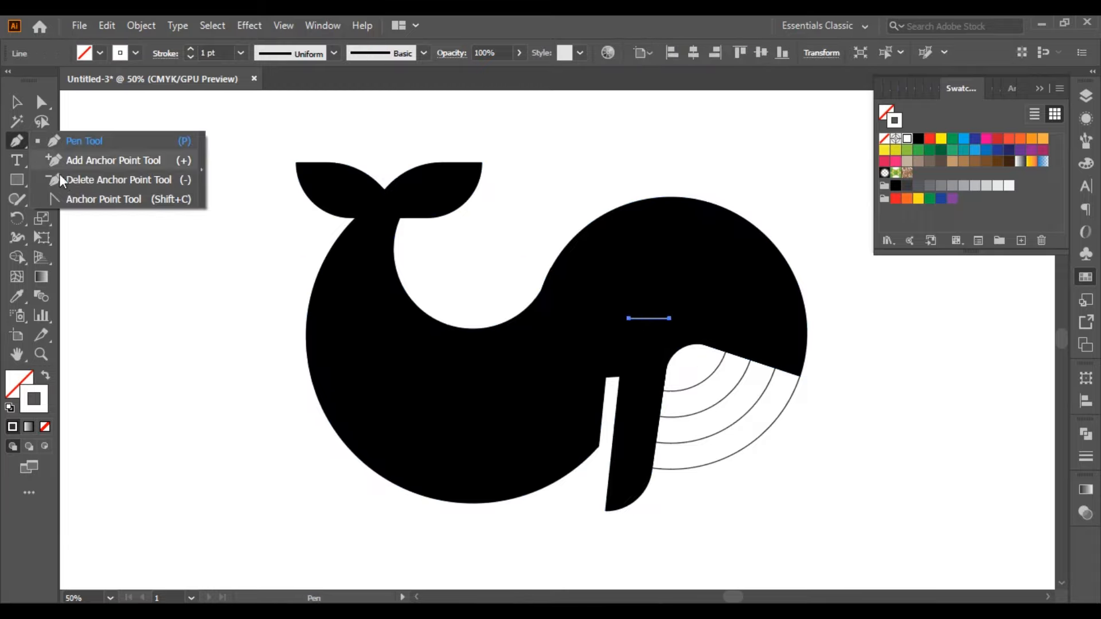
click(78, 199)
drag(654, 312, 654, 321)
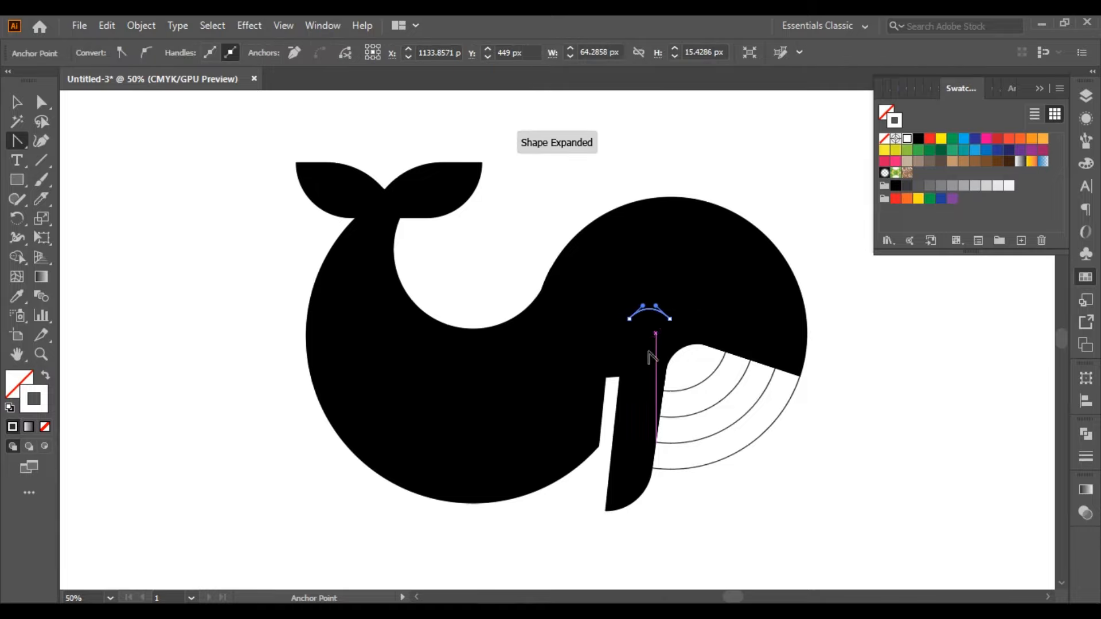
click(14, 100)
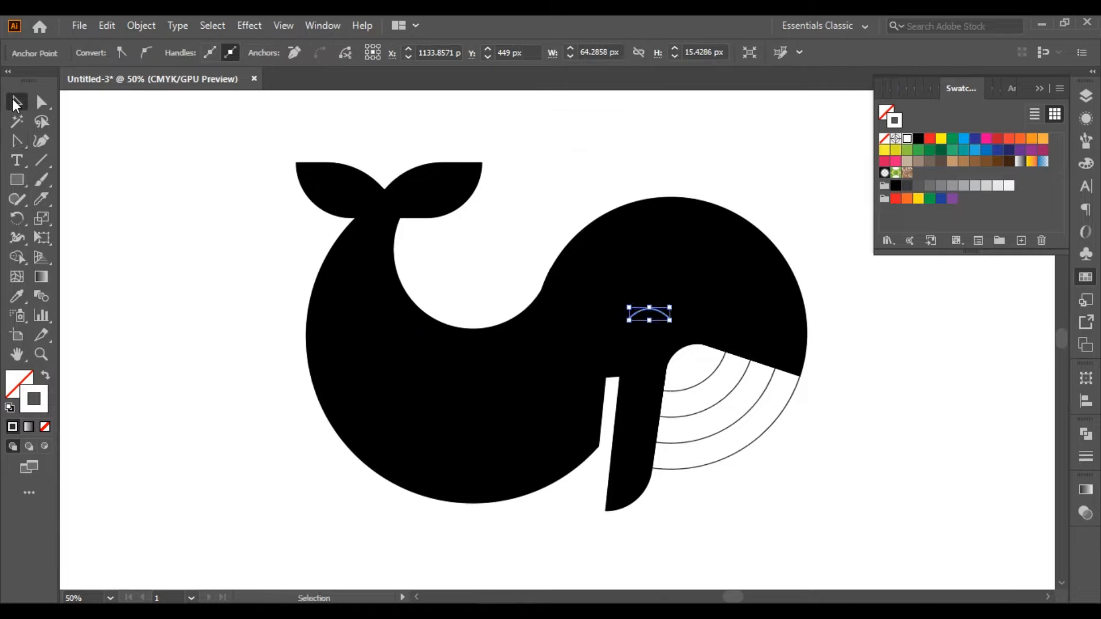
click(92, 198)
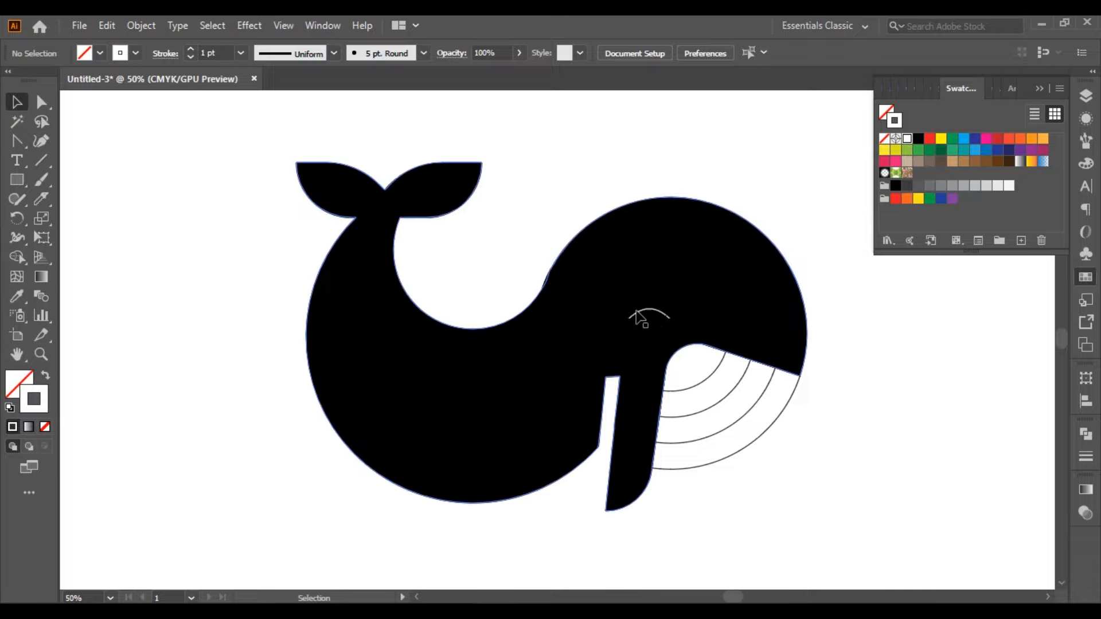
Step: Set the eye arc's stroke weight to 13 pt and give it round caps
click(655, 312)
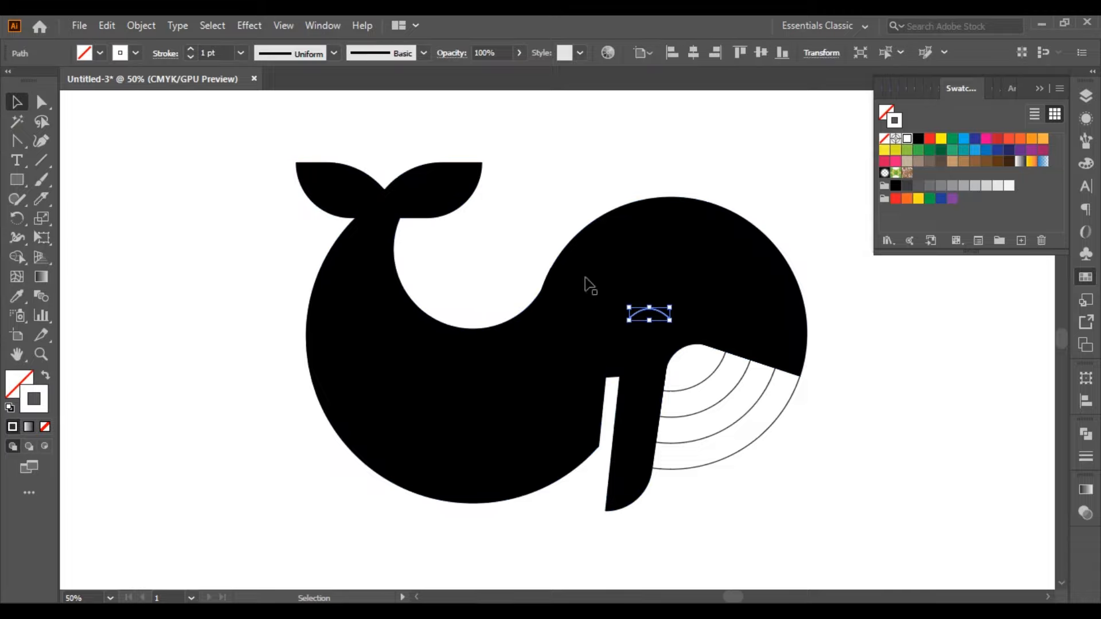
click(189, 49)
click(189, 49)
click(189, 49)
click(190, 49)
click(189, 50)
click(189, 49)
click(189, 49)
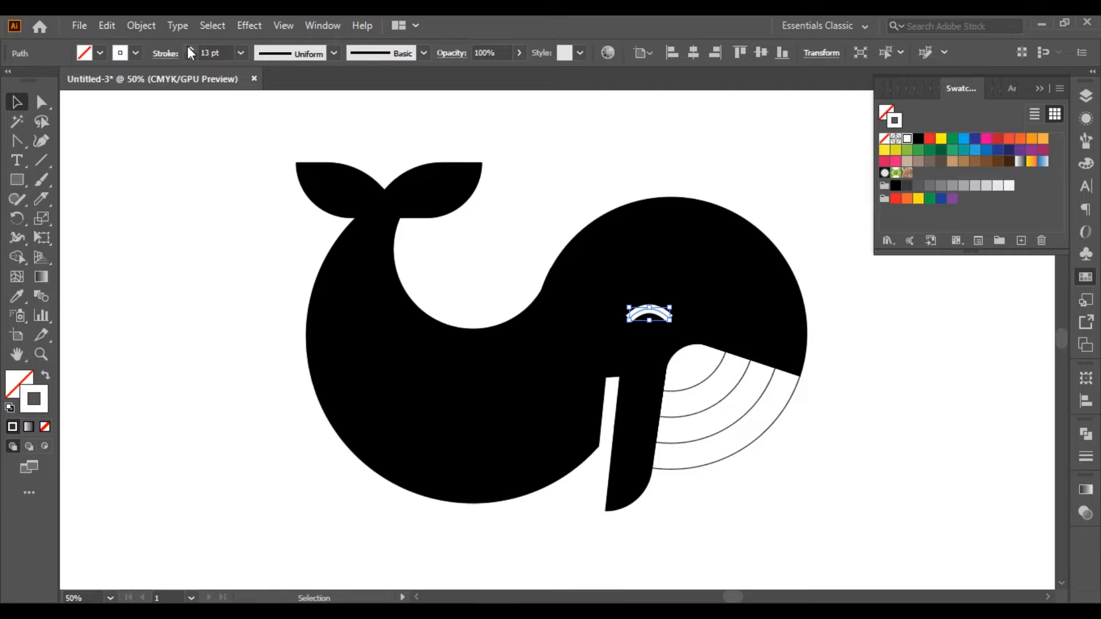
click(156, 57)
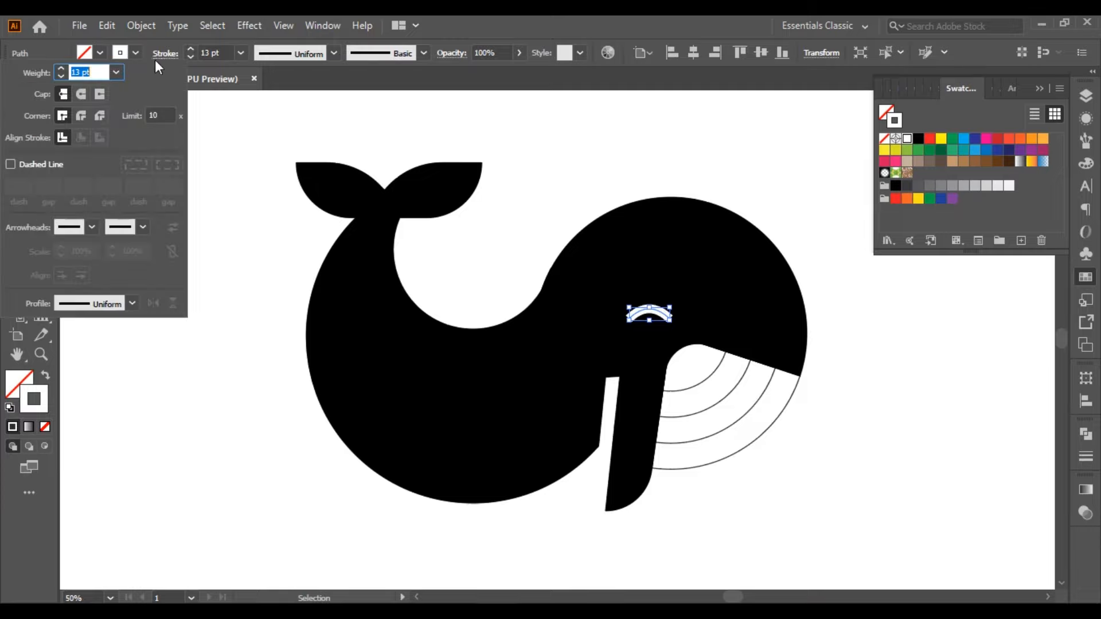
click(81, 93)
click(228, 221)
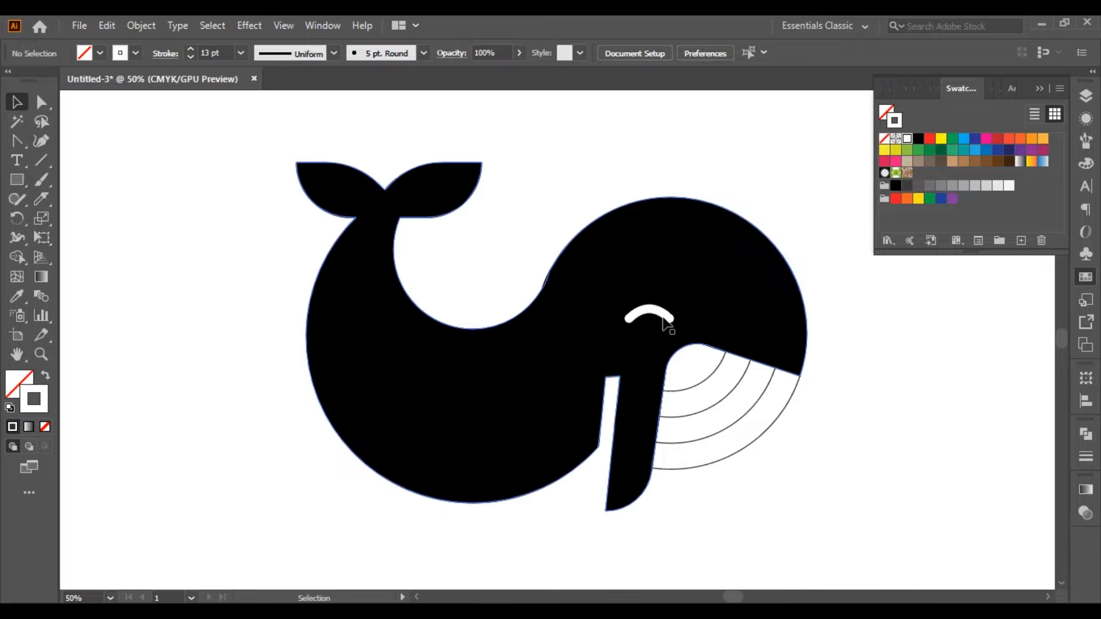
Step: Scale the eye arc down proportionally about its centre, bringing its stroke to 9.75 pt
click(665, 323)
drag(672, 304, 669, 310)
click(750, 168)
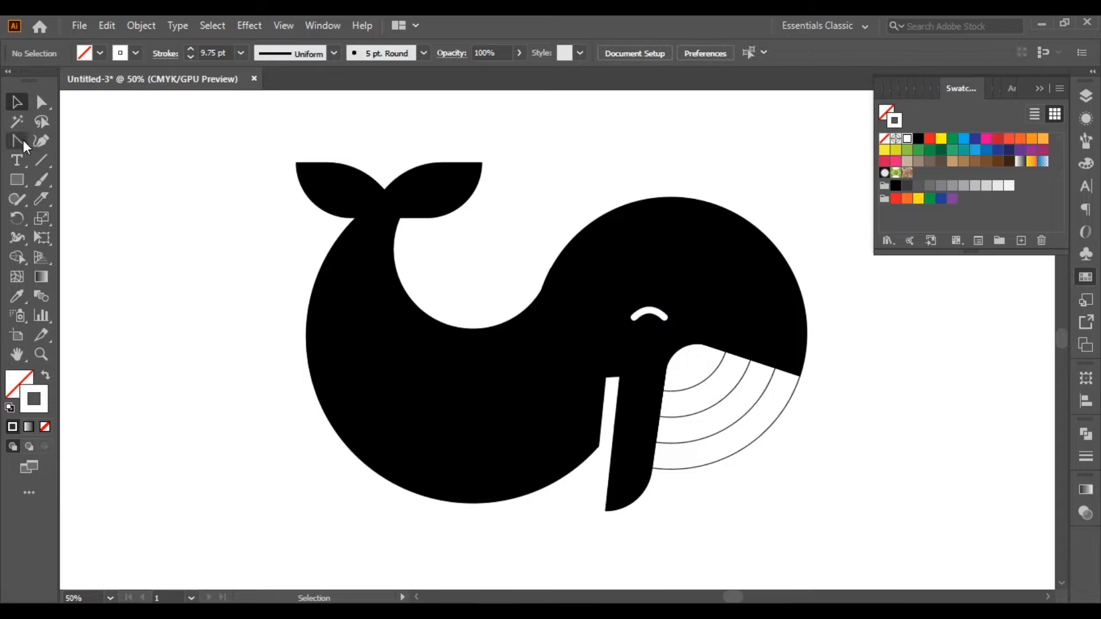
Step: Draw a narrow closed triangle with the Pen tool across the joint of head and back, its tip pointing toward the tail
drag(23, 140, 77, 146)
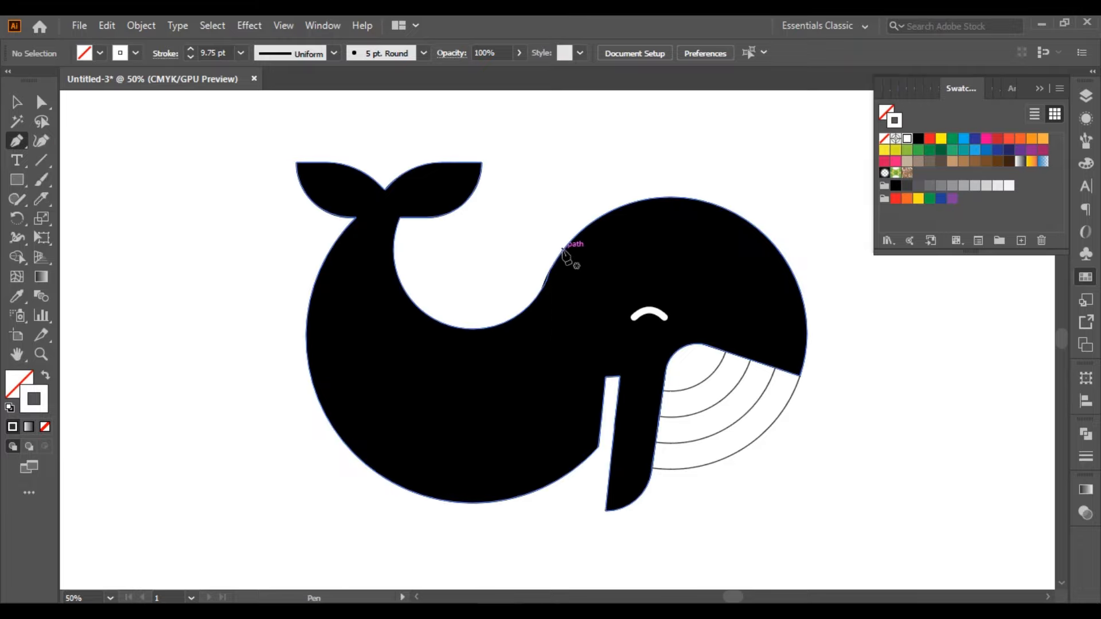
click(580, 251)
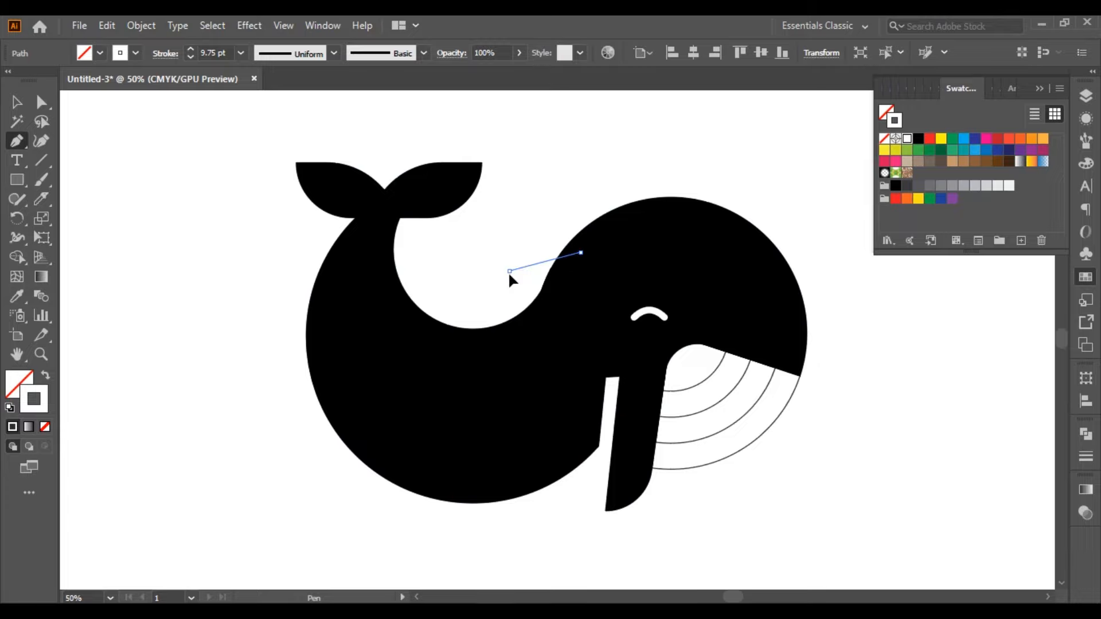
click(508, 270)
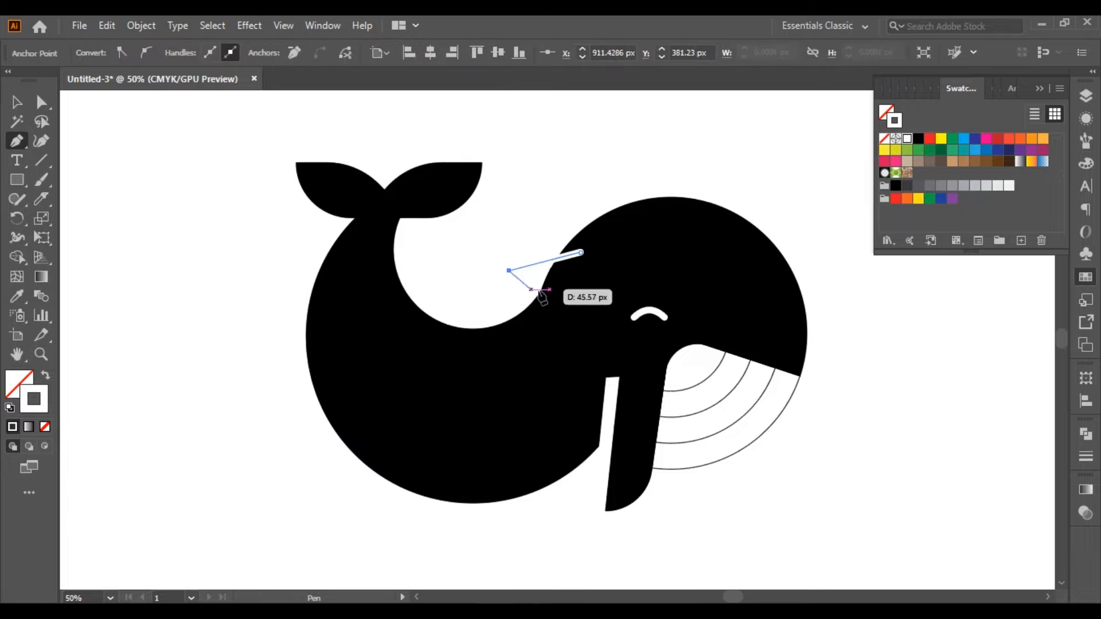
click(580, 275)
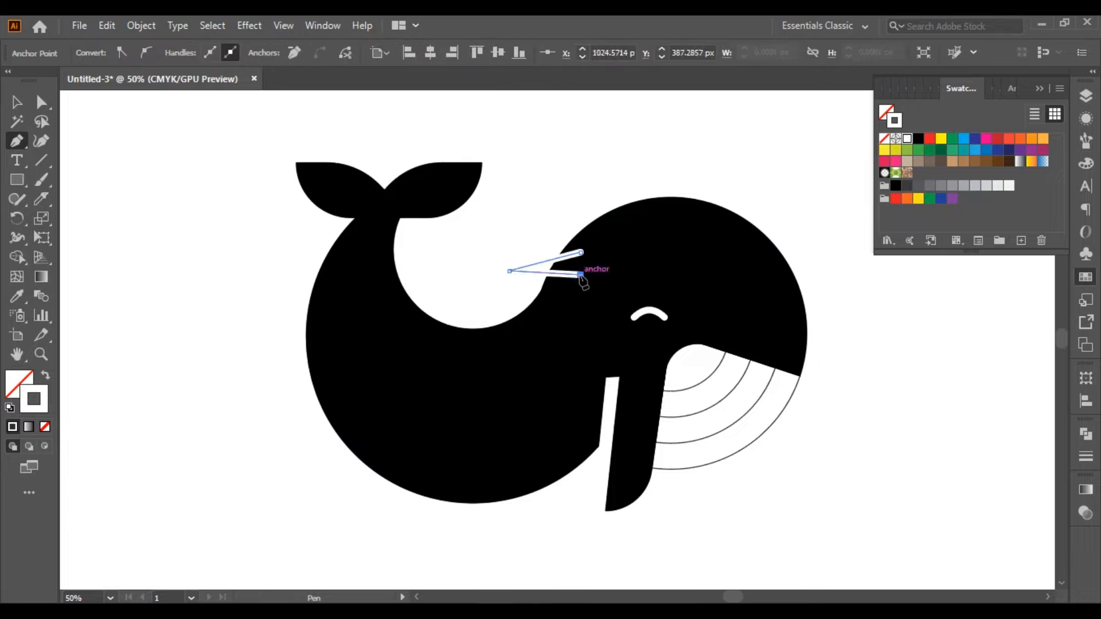
click(580, 252)
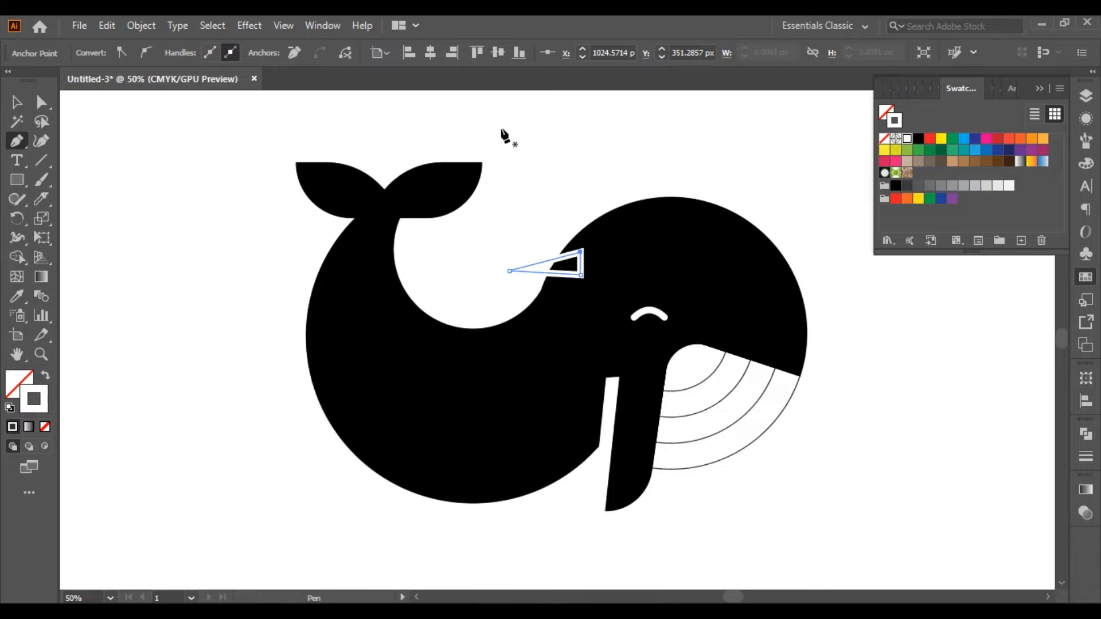
Step: Give the new triangle a 1 pt black stroke
click(13, 104)
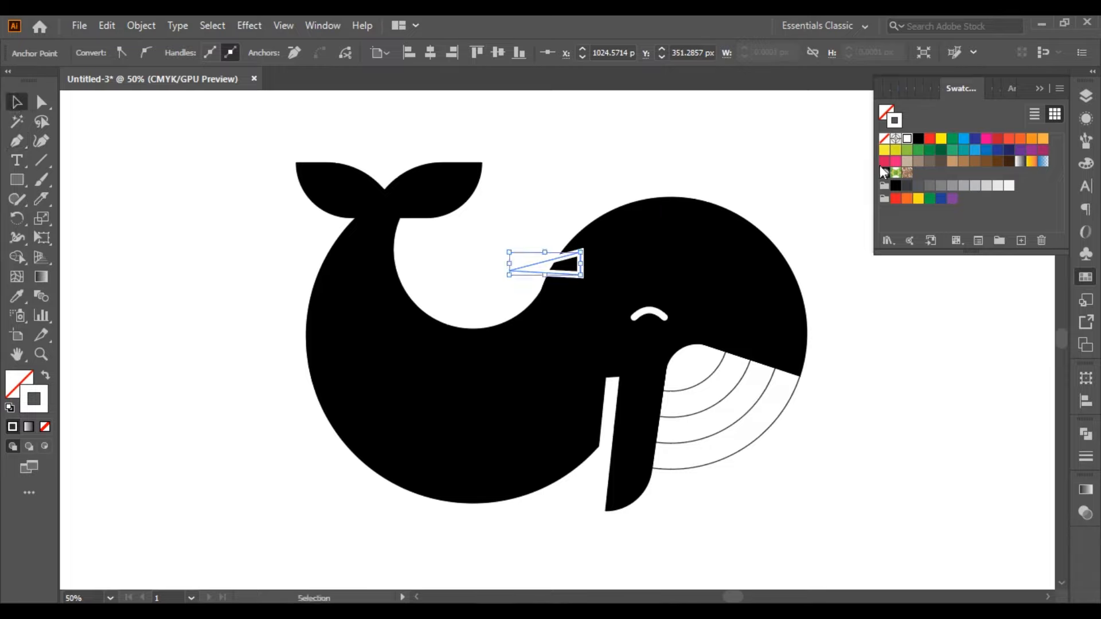
click(533, 266)
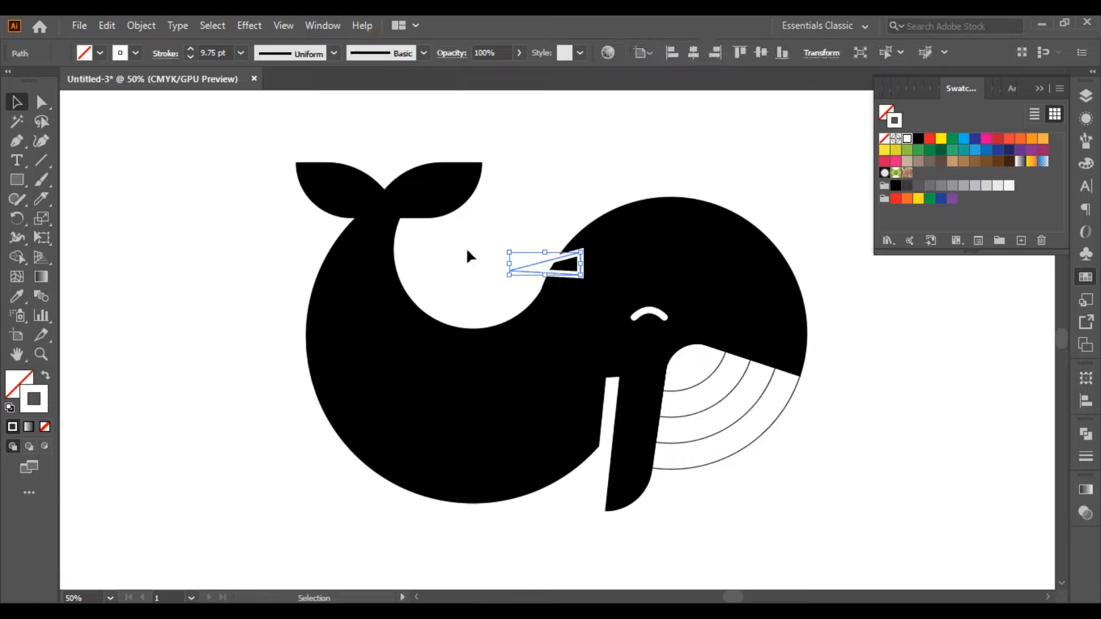
click(241, 53)
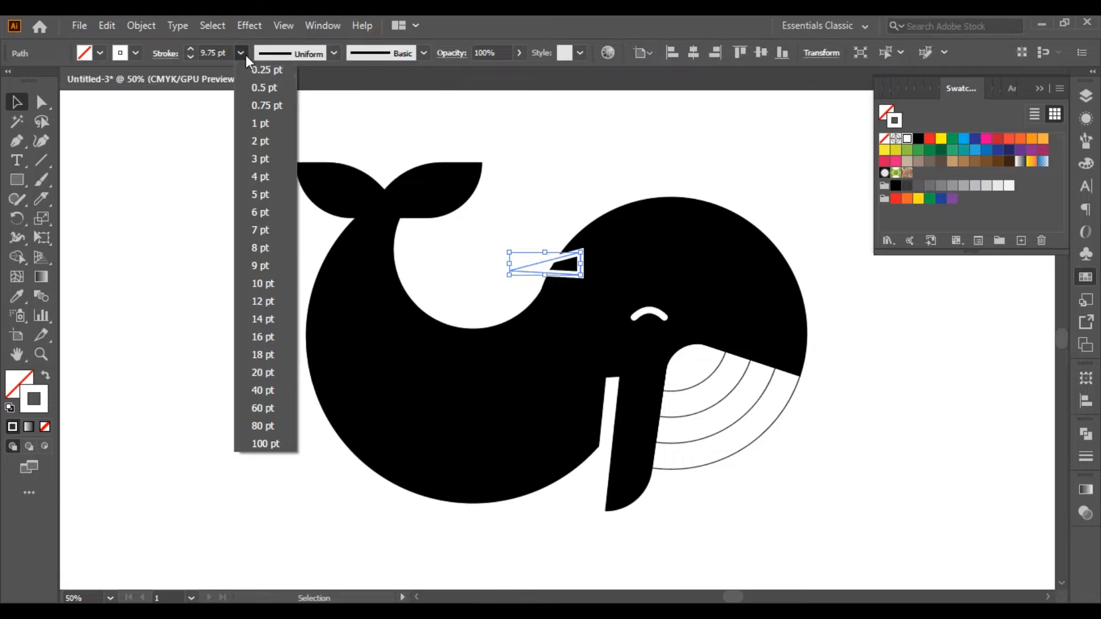
click(259, 123)
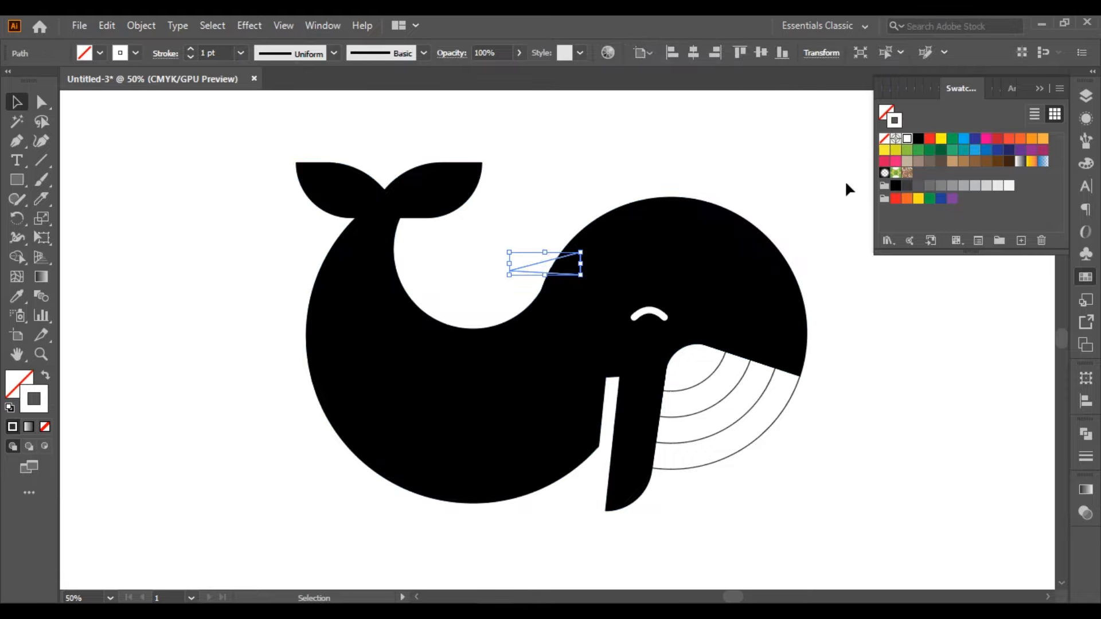
click(919, 141)
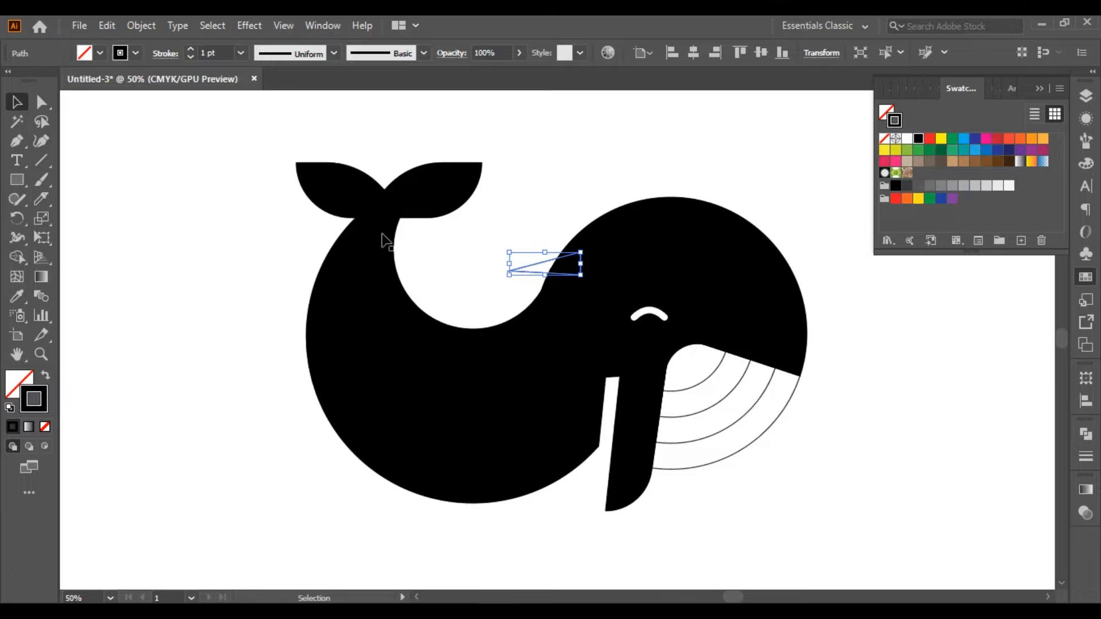
Step: Round the tip of the fin triangle on the whale's back to a radius of about 8 px
click(44, 104)
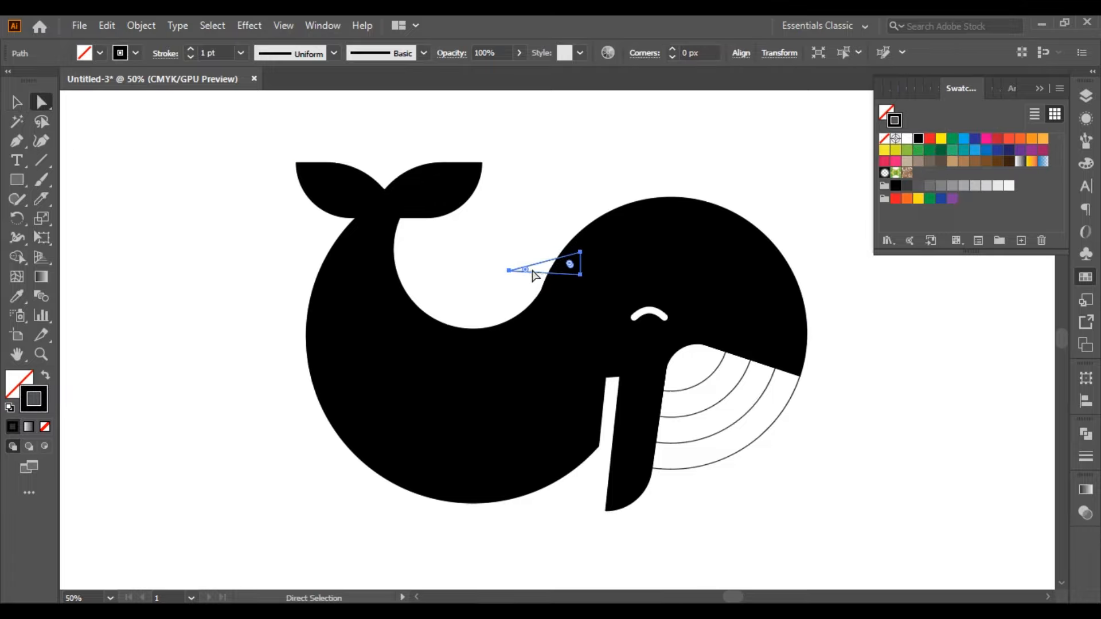
drag(528, 274, 553, 264)
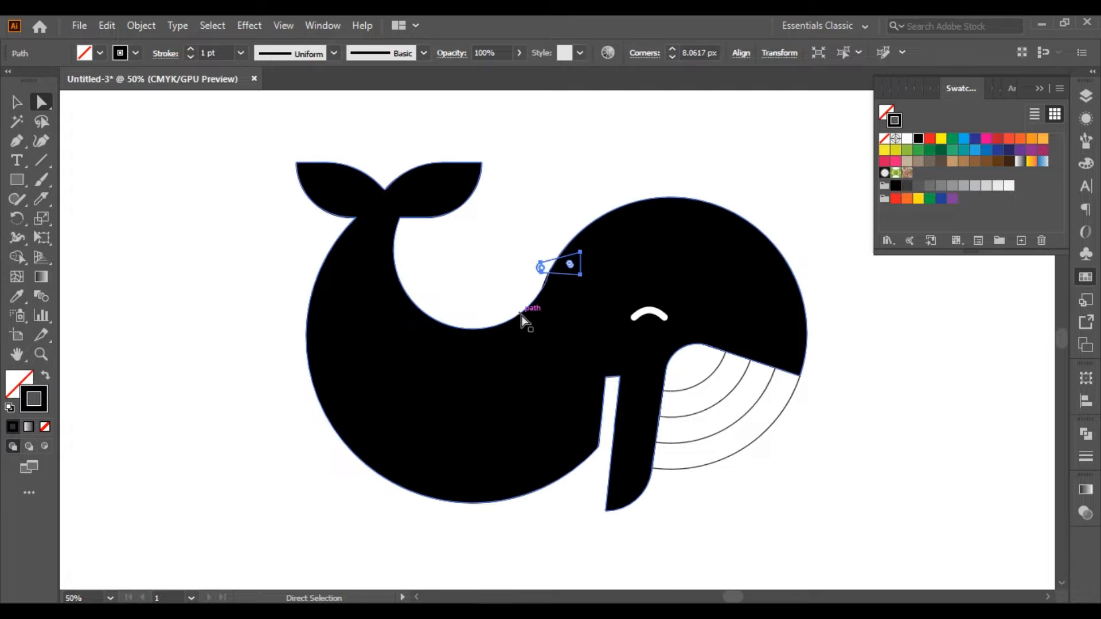
click(189, 304)
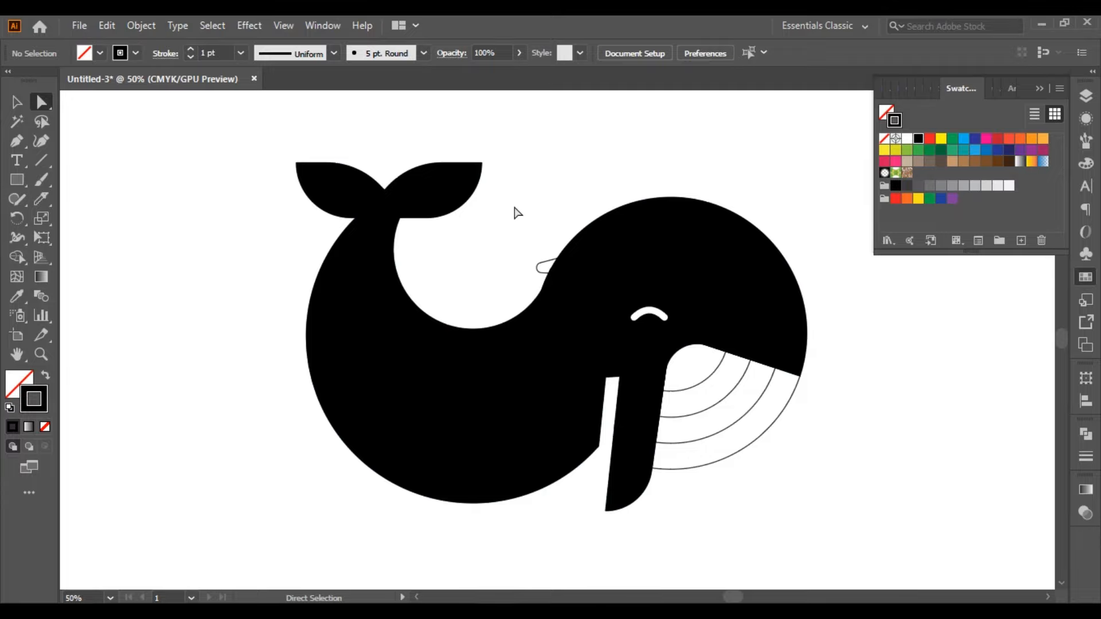
Step: Merge the rounded fin into the whale's body with the Shape Builder, using a black fill, and deselect the artwork
drag(514, 212, 593, 300)
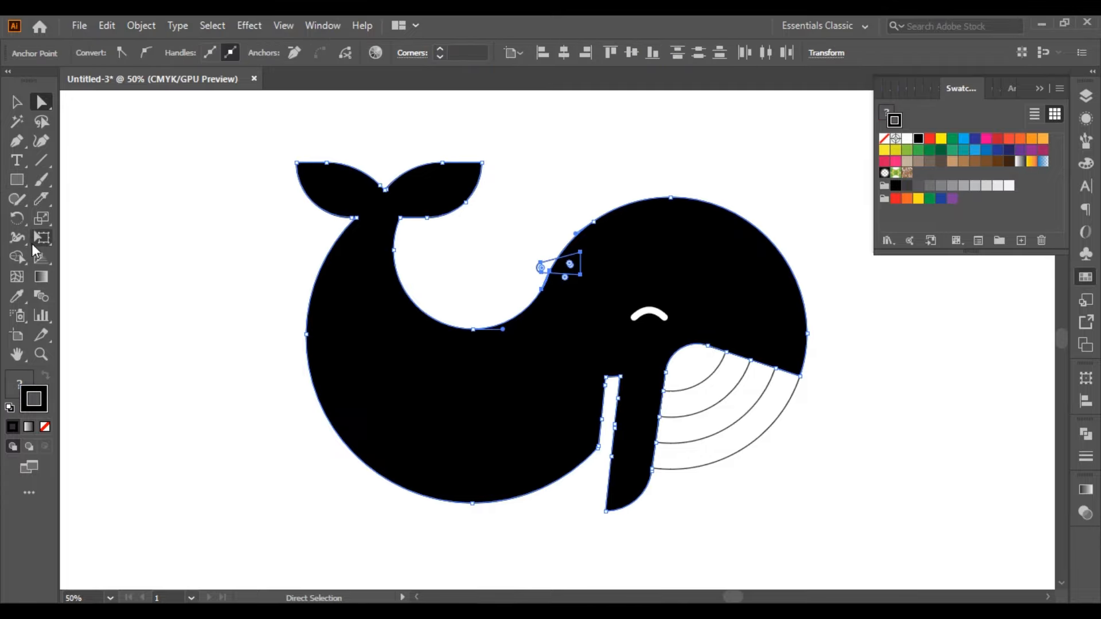
click(17, 256)
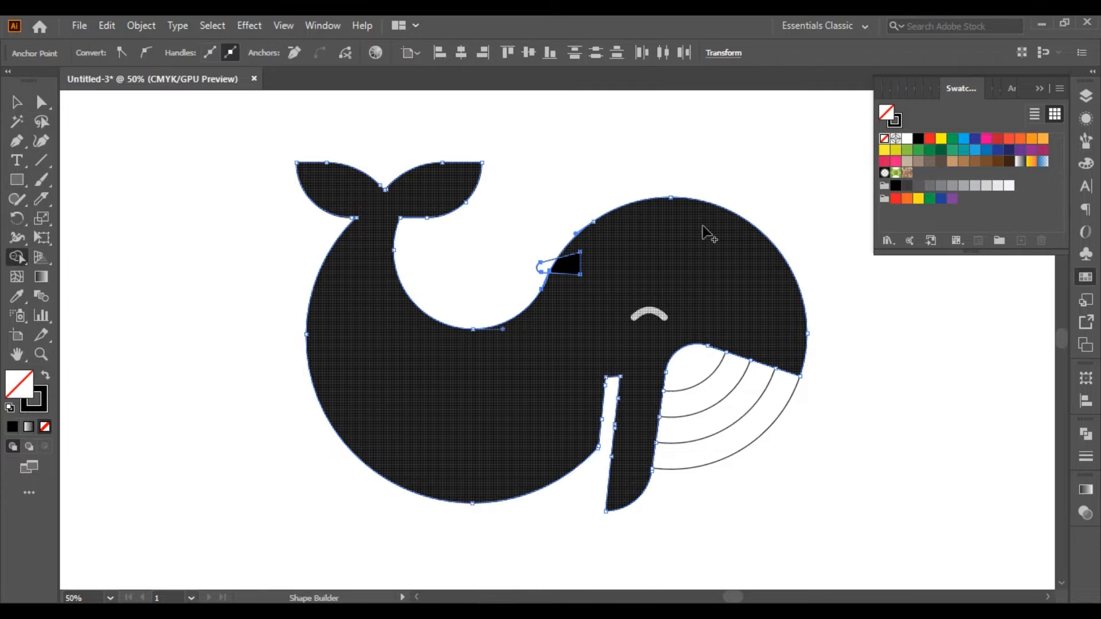
click(923, 139)
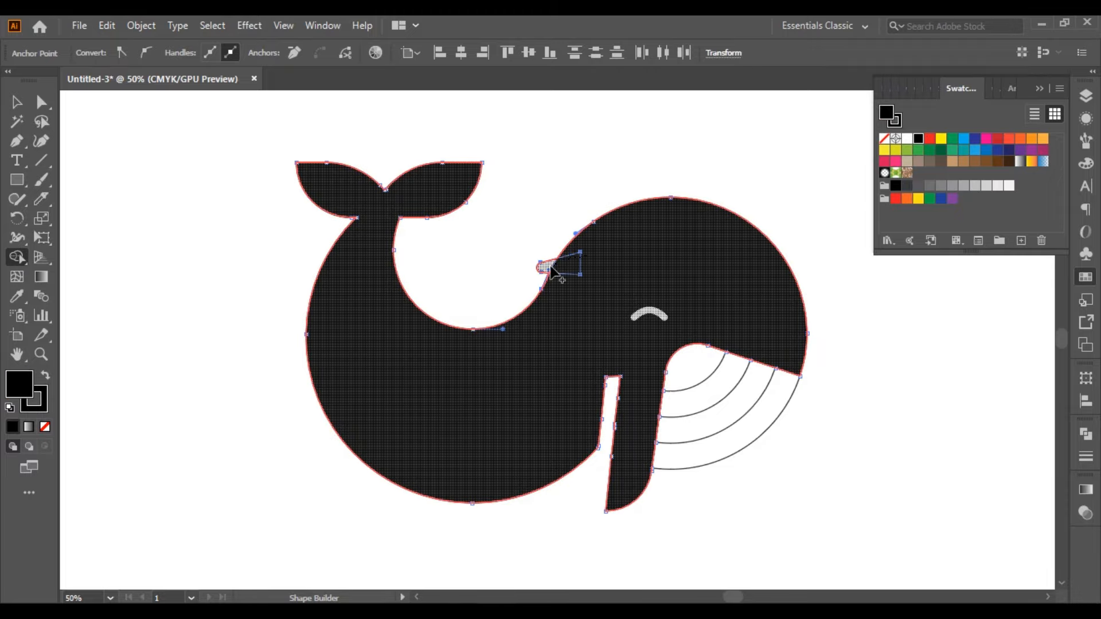
click(550, 265)
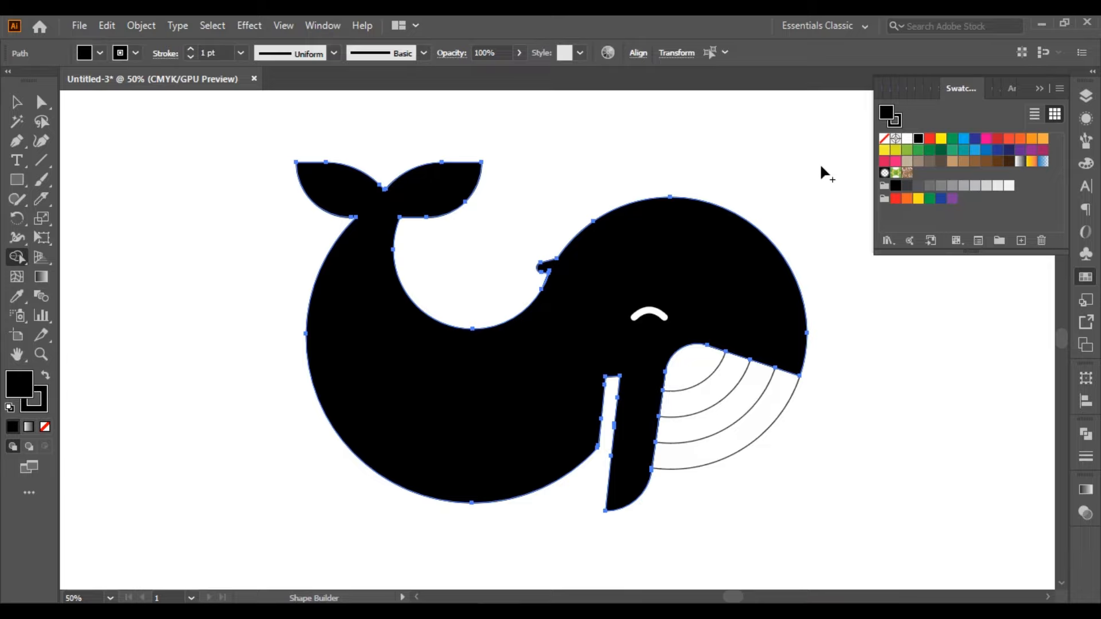
click(1039, 89)
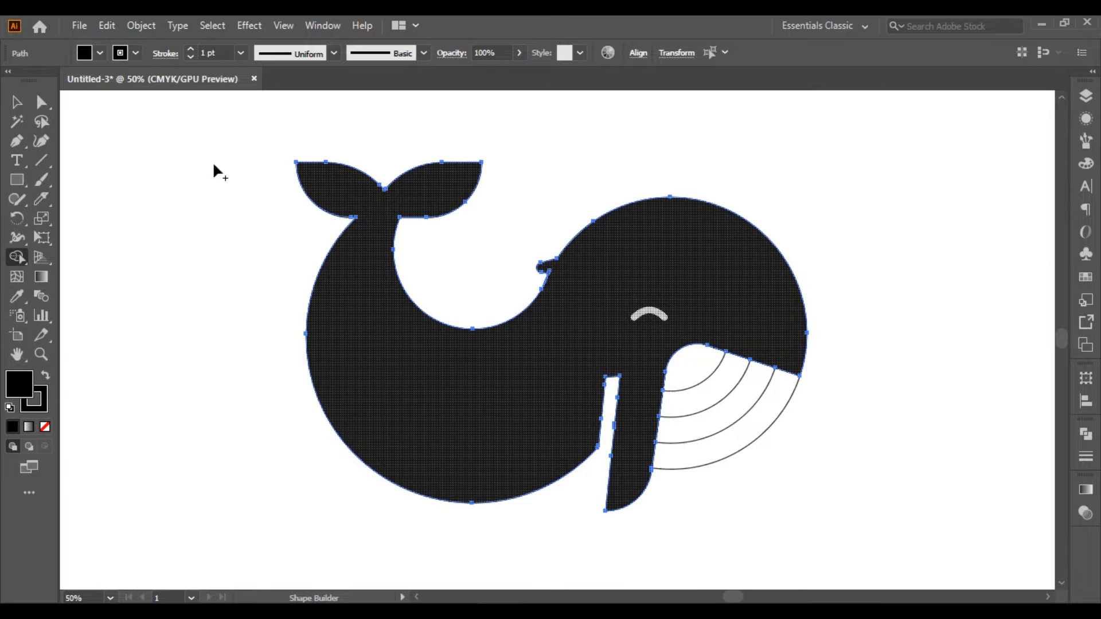
click(16, 103)
click(122, 211)
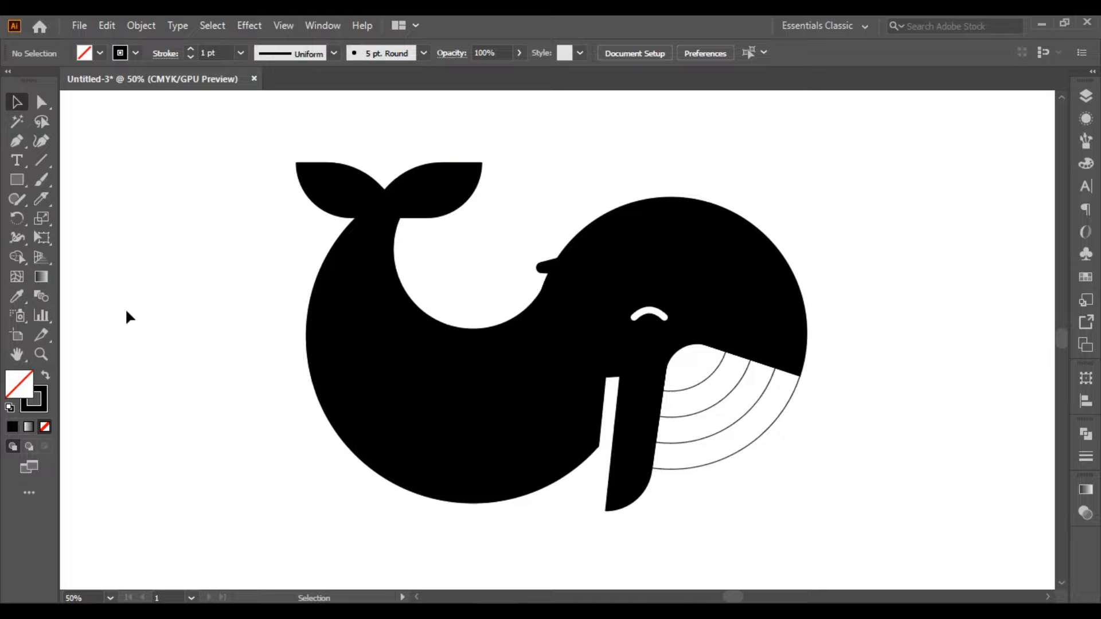
Step: Draw a narrow closed strip with the Pen tool along the tail-side edge of the flipper, from its upper end to its tip
click(16, 144)
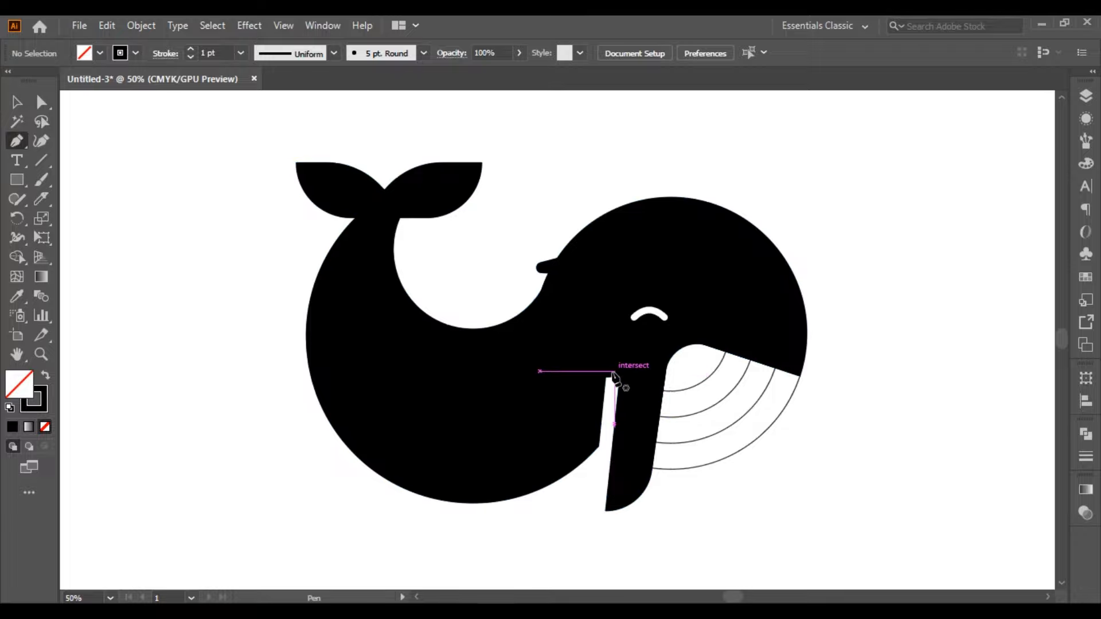
click(614, 371)
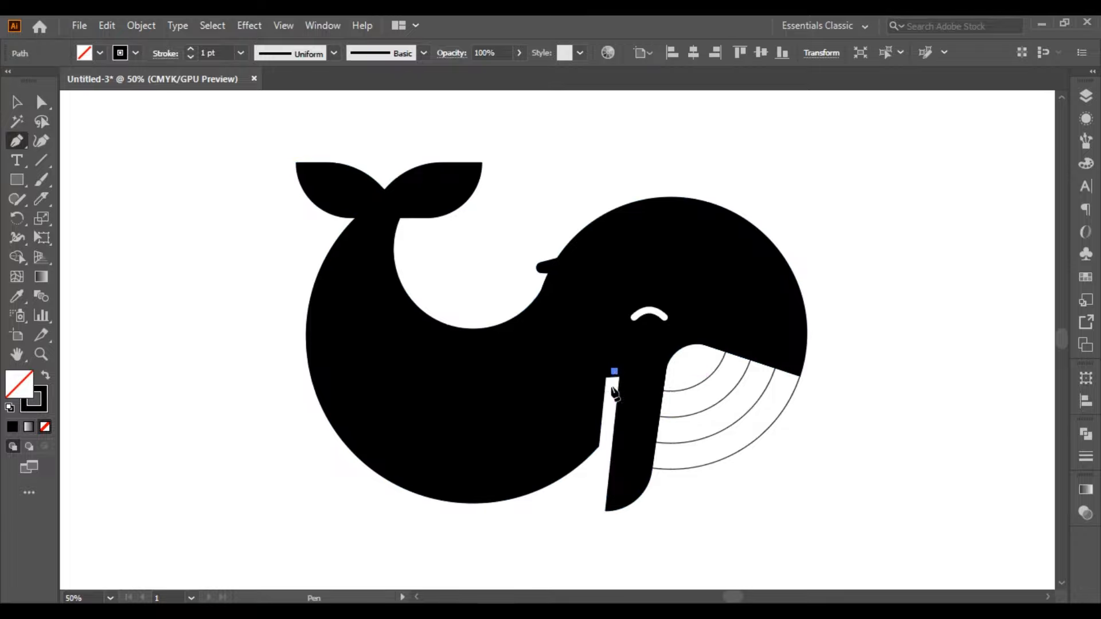
click(597, 511)
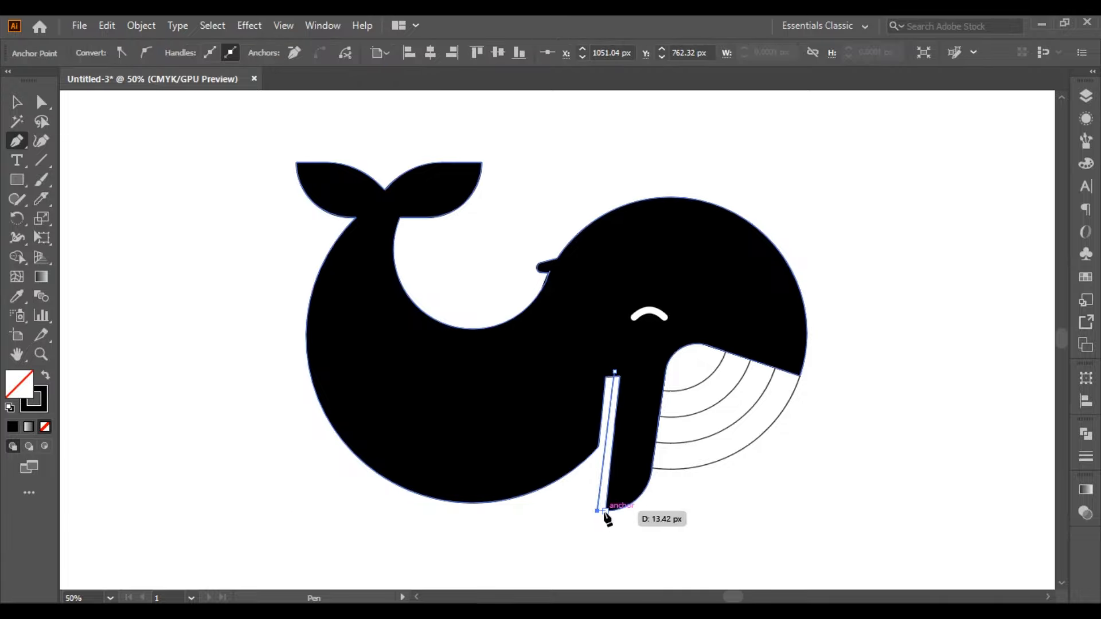
click(616, 371)
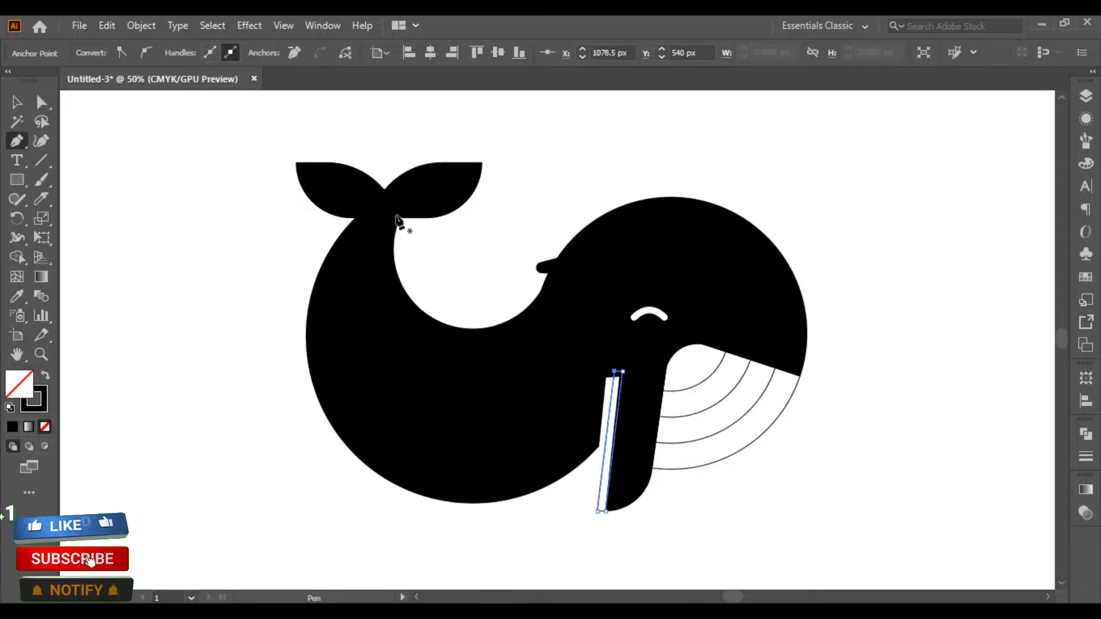
Step: Merge the strip and the body with the Shape Builder using a black fill to widen the flipper, and clear the selection
click(16, 102)
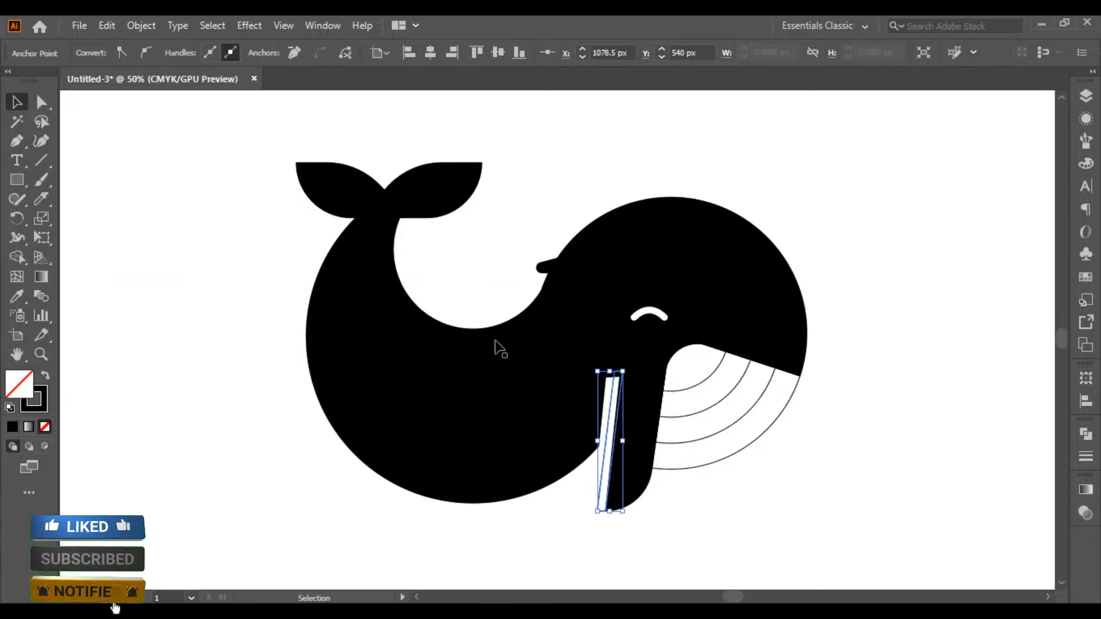
drag(499, 525, 631, 373)
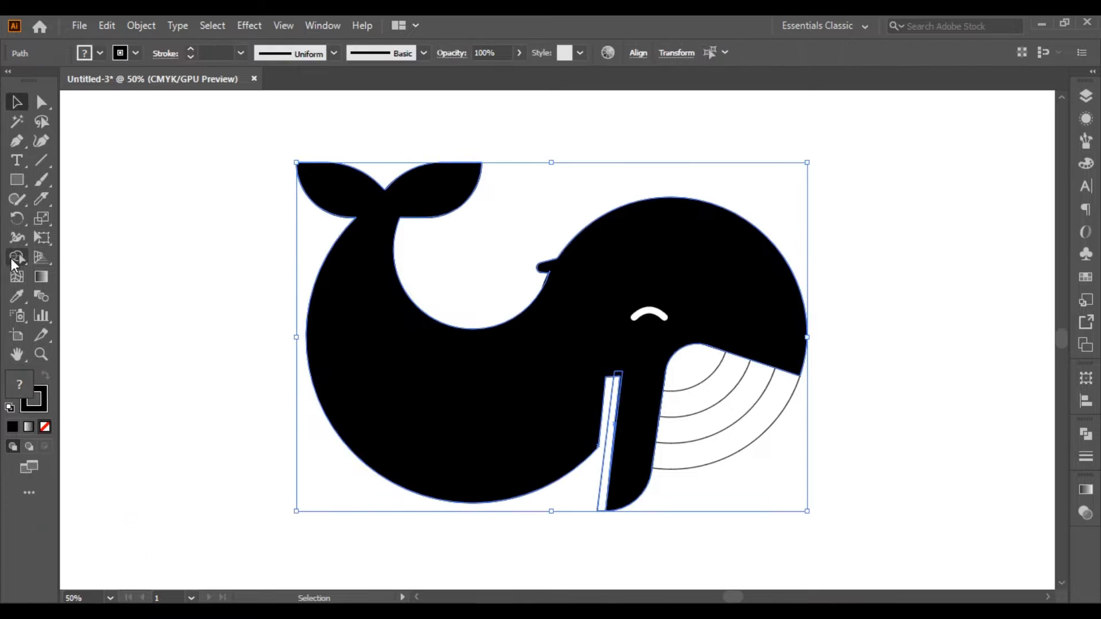
click(13, 261)
click(1086, 280)
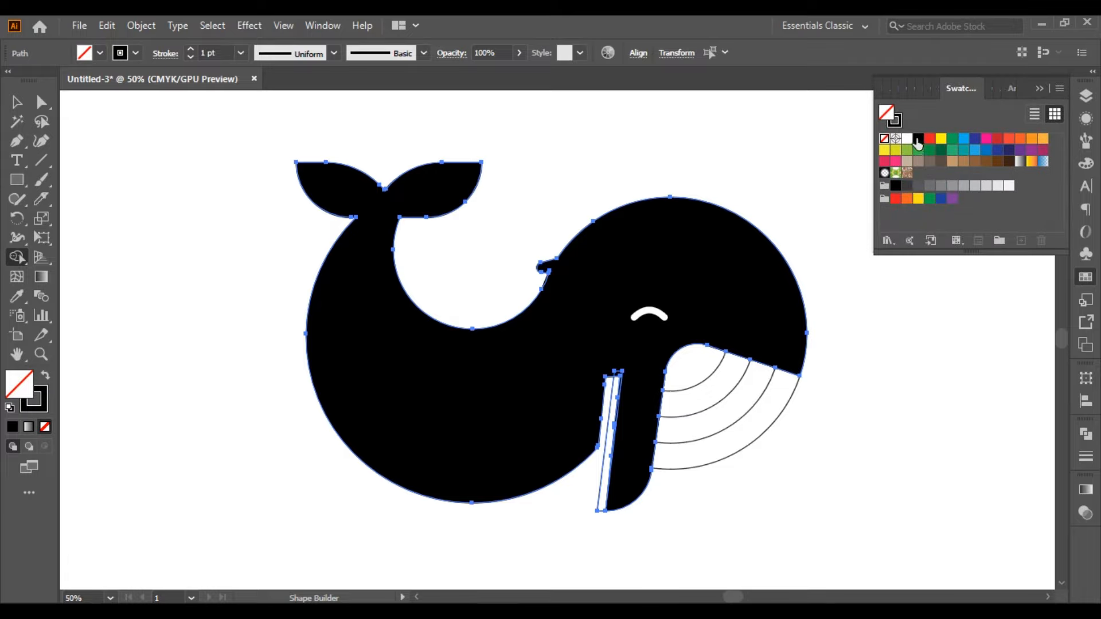
click(918, 138)
mouse_move(638, 373)
mouse_down()
mouse_move(617, 403)
mouse_move(653, 428)
mouse_up()
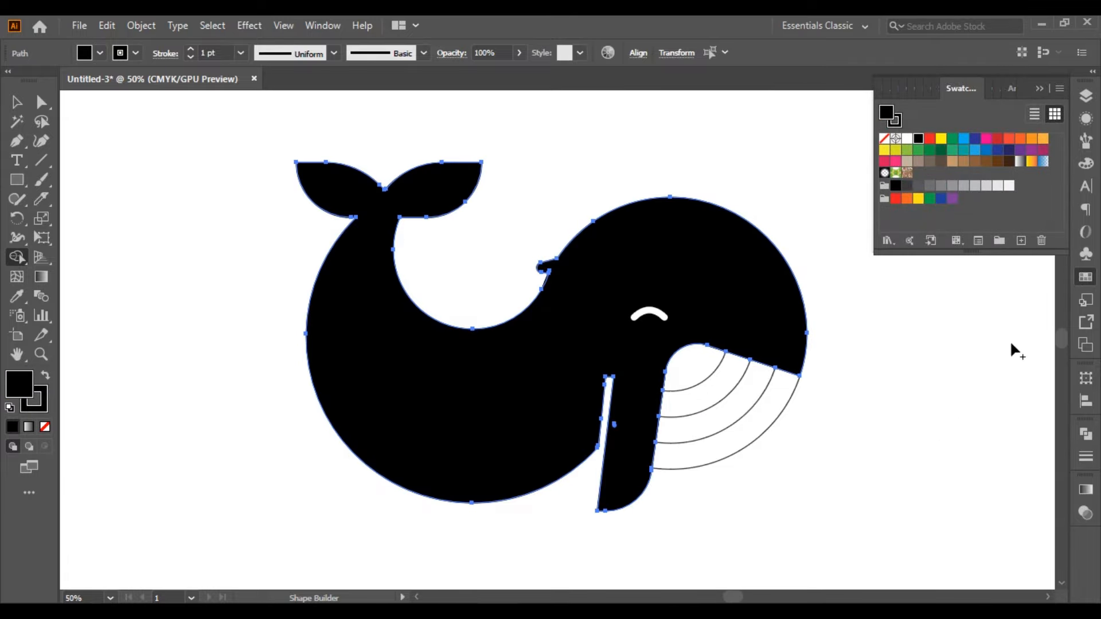
click(933, 212)
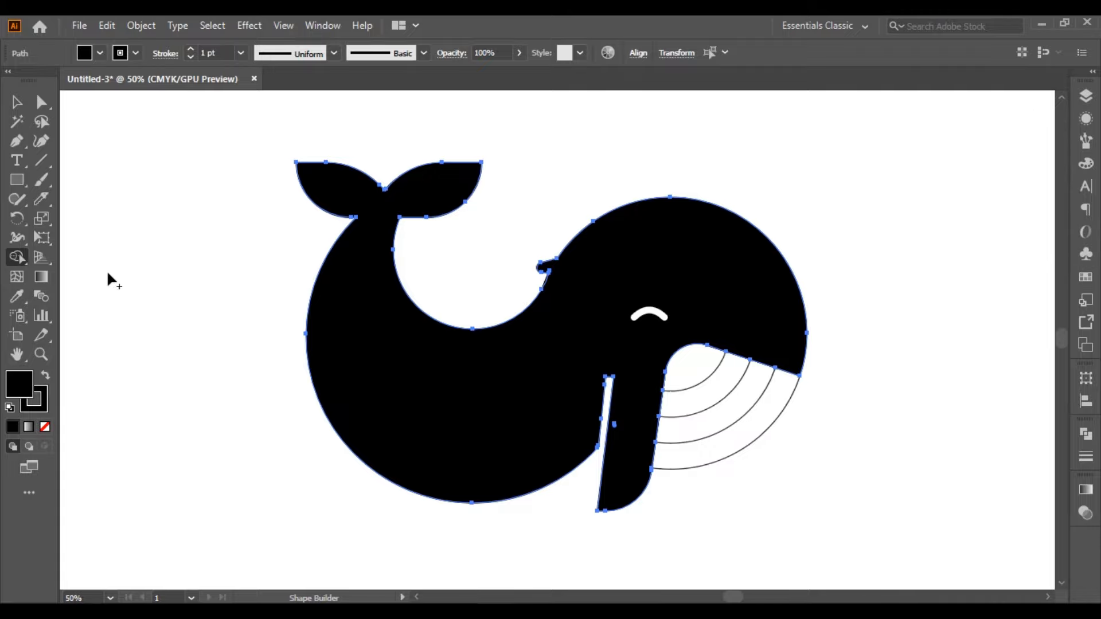
click(16, 102)
key(ctrl+shift+a)
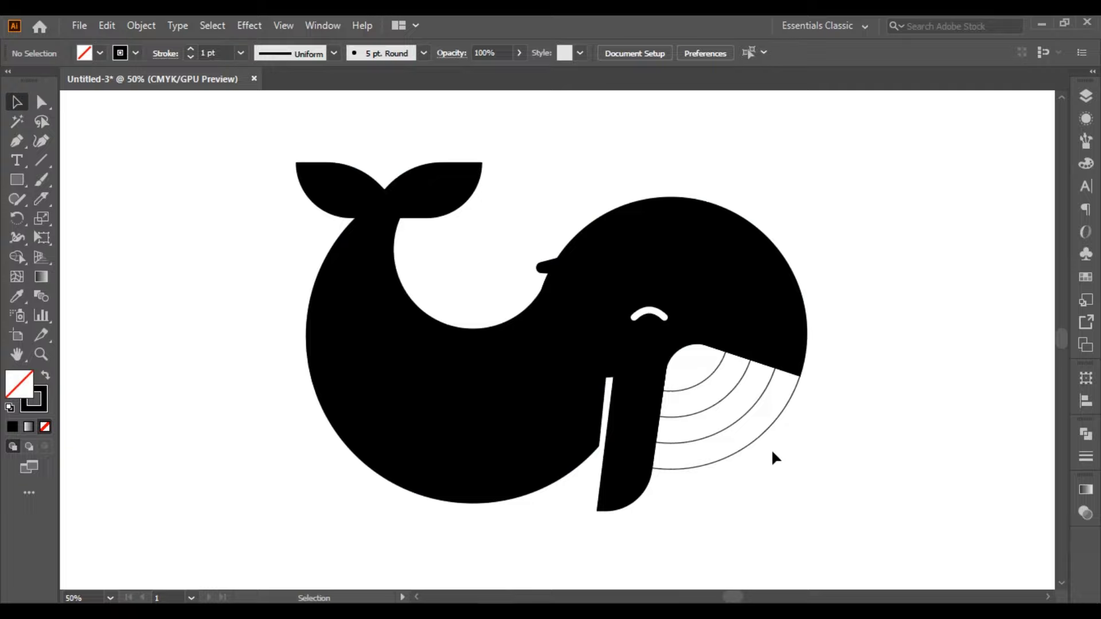
Step: Select all the mouth arc shapes and shift them slightly up and toward the tail, keeping them against the head and flipper
drag(689, 373, 748, 480)
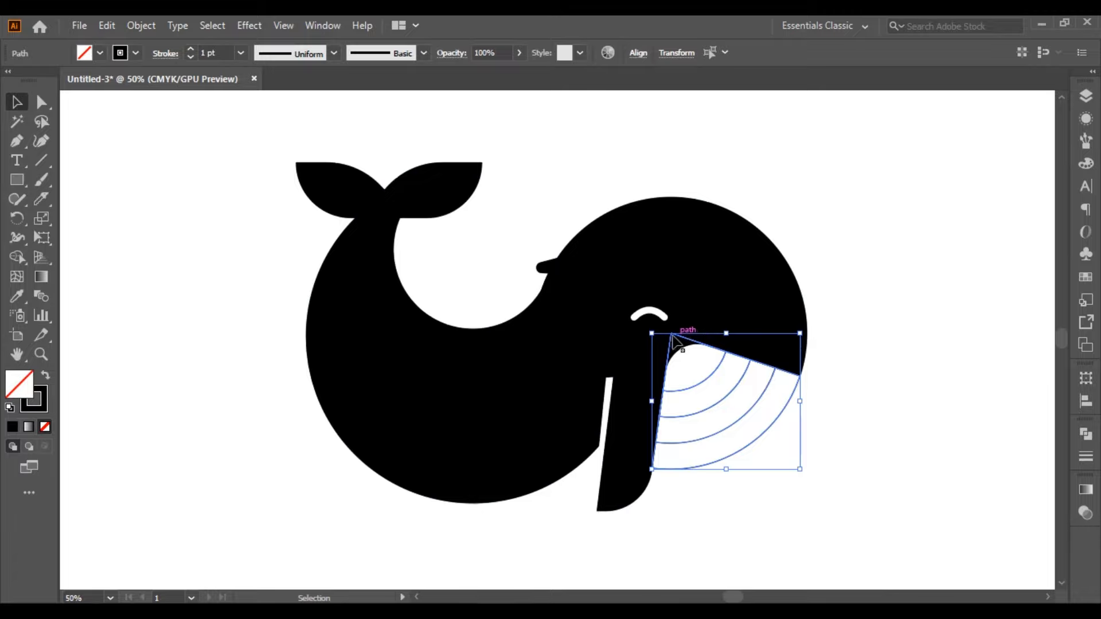
drag(671, 336, 670, 336)
key(a)
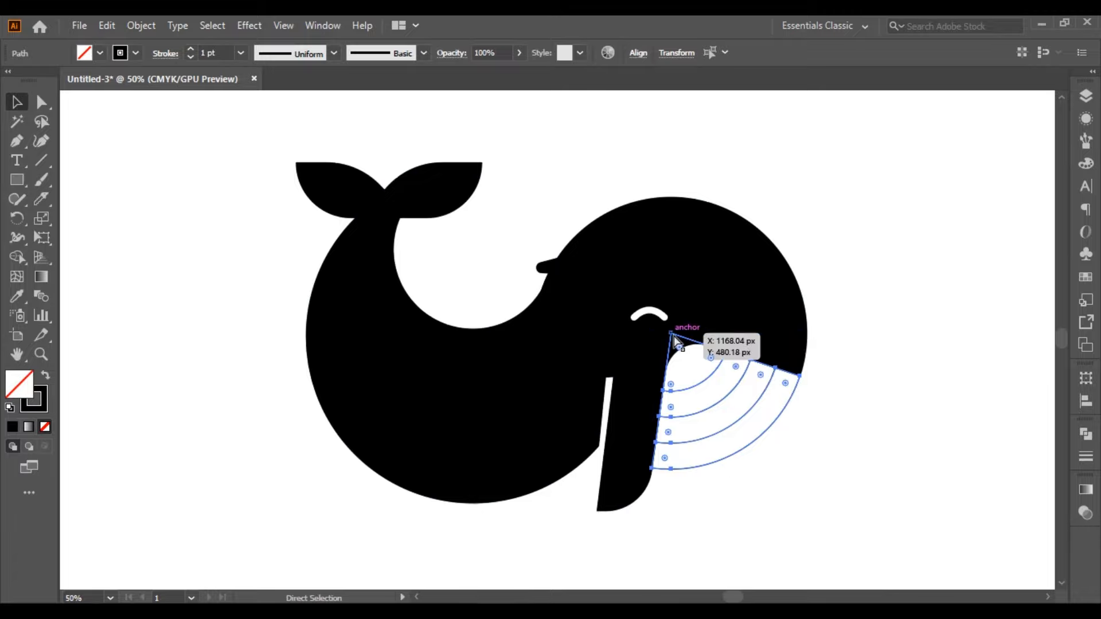
drag(672, 334, 669, 331)
key(v)
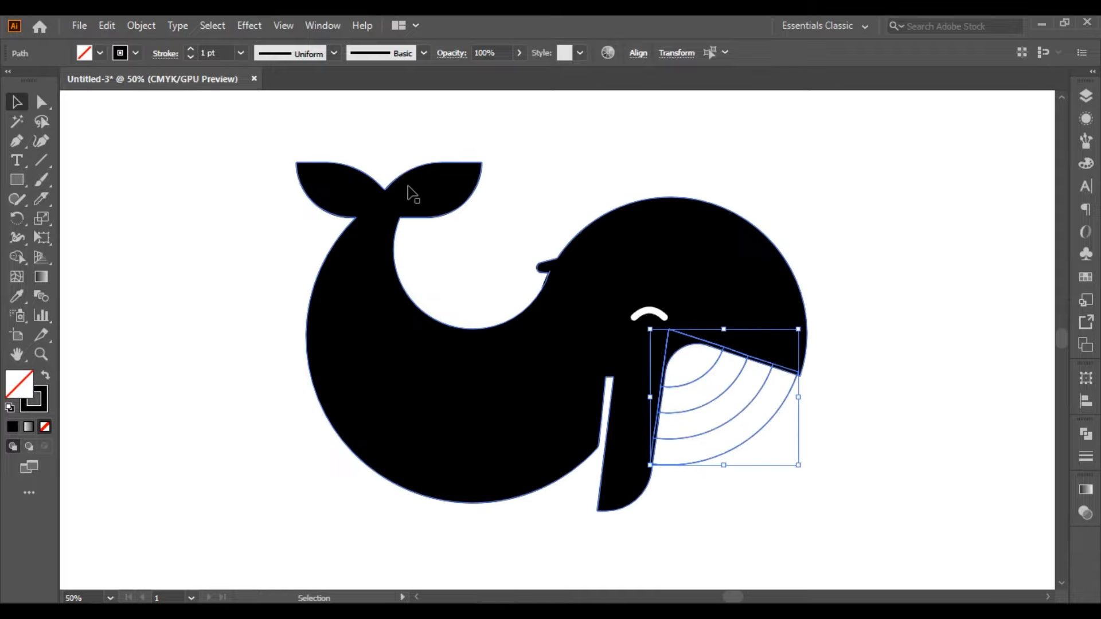
Step: Set the stroke weight of the mouth arcs to 10 pt and deselect them
click(192, 49)
click(192, 49)
click(192, 49)
click(191, 49)
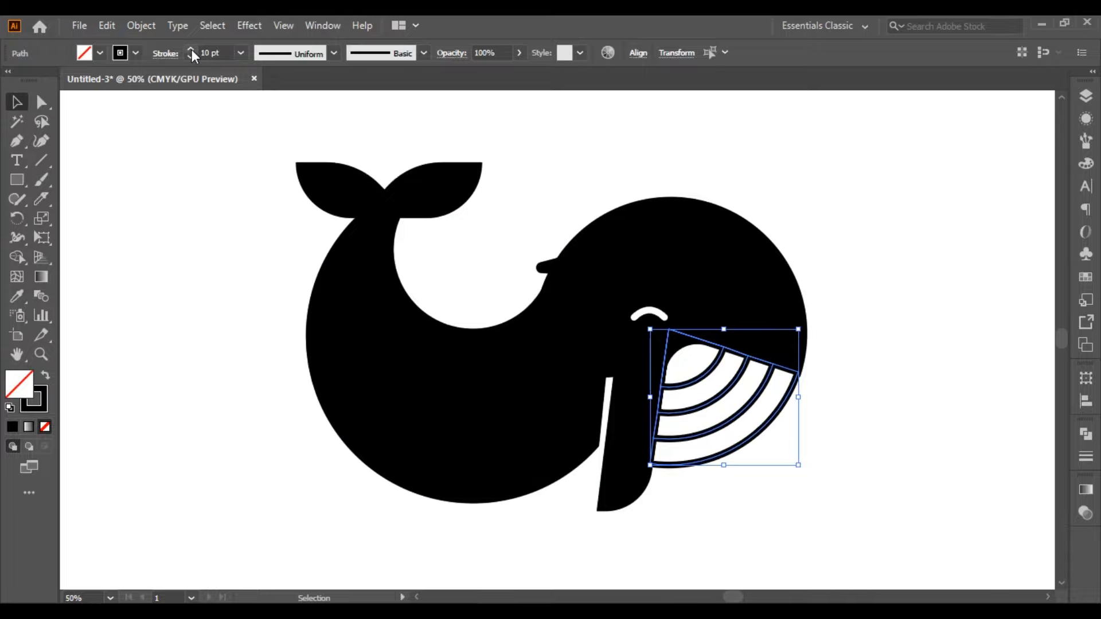
click(969, 344)
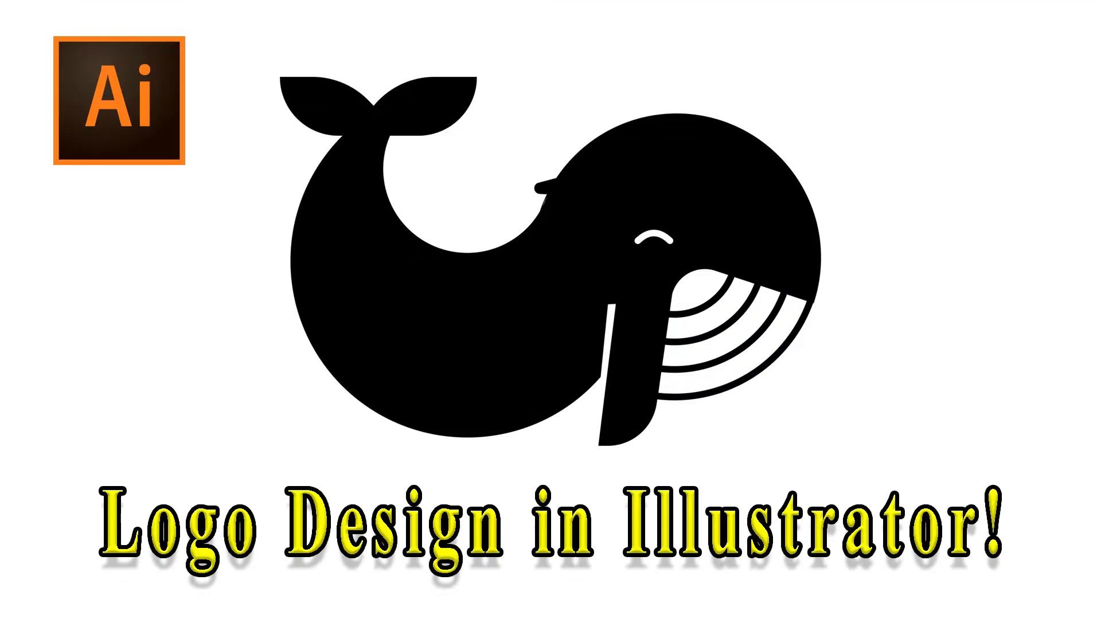